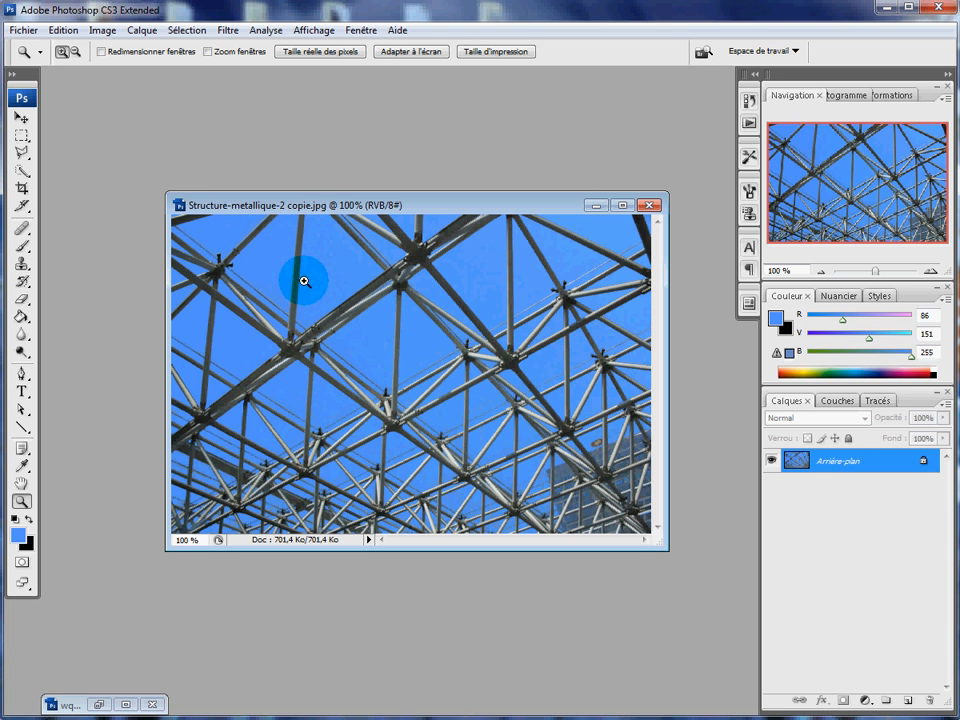
View the cloudy sky image wq17ma20.jpg and minimize its window again.
click(21, 117)
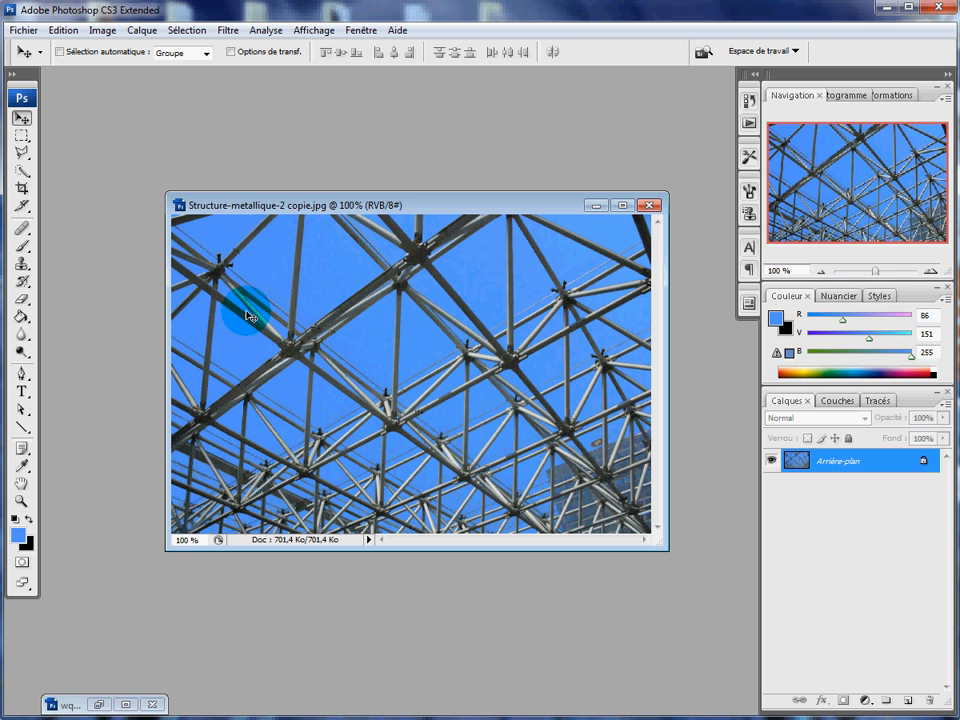
click(99, 705)
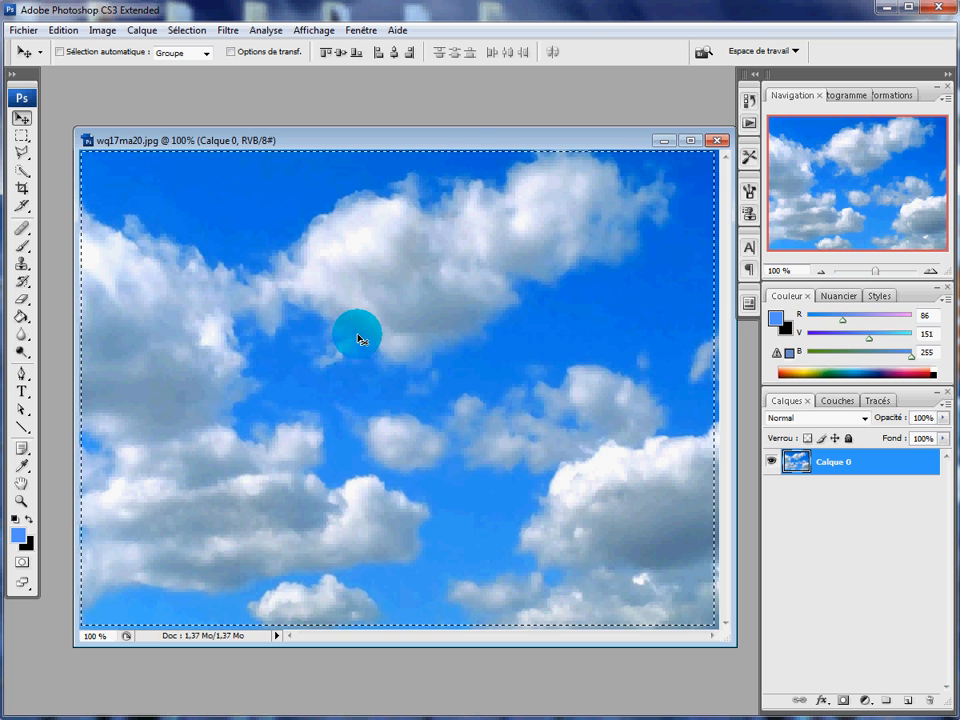
click(665, 141)
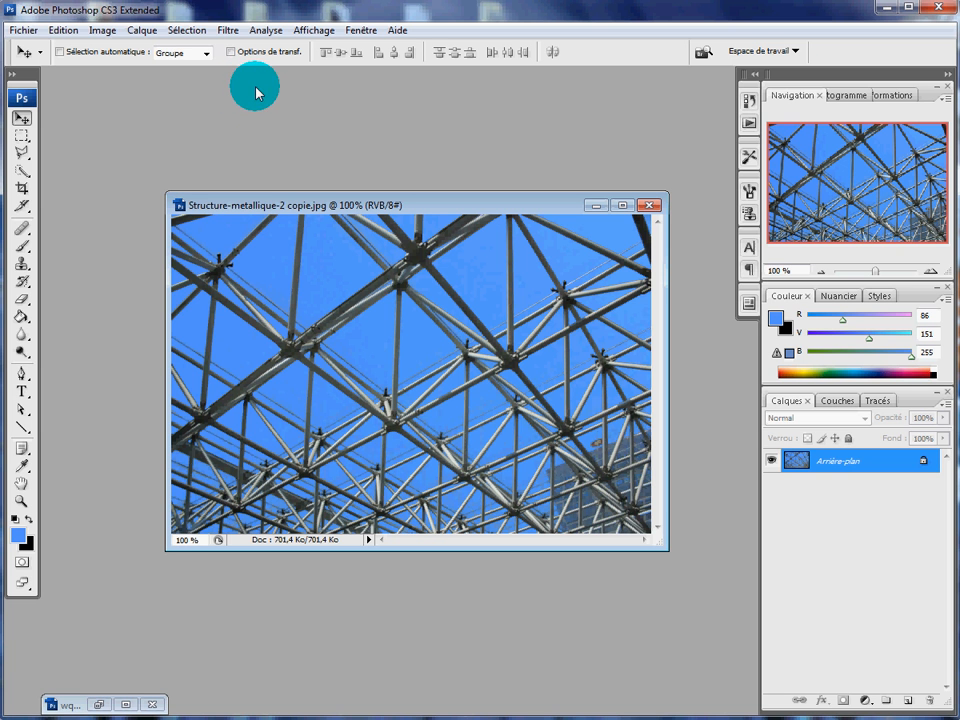
click(192, 31)
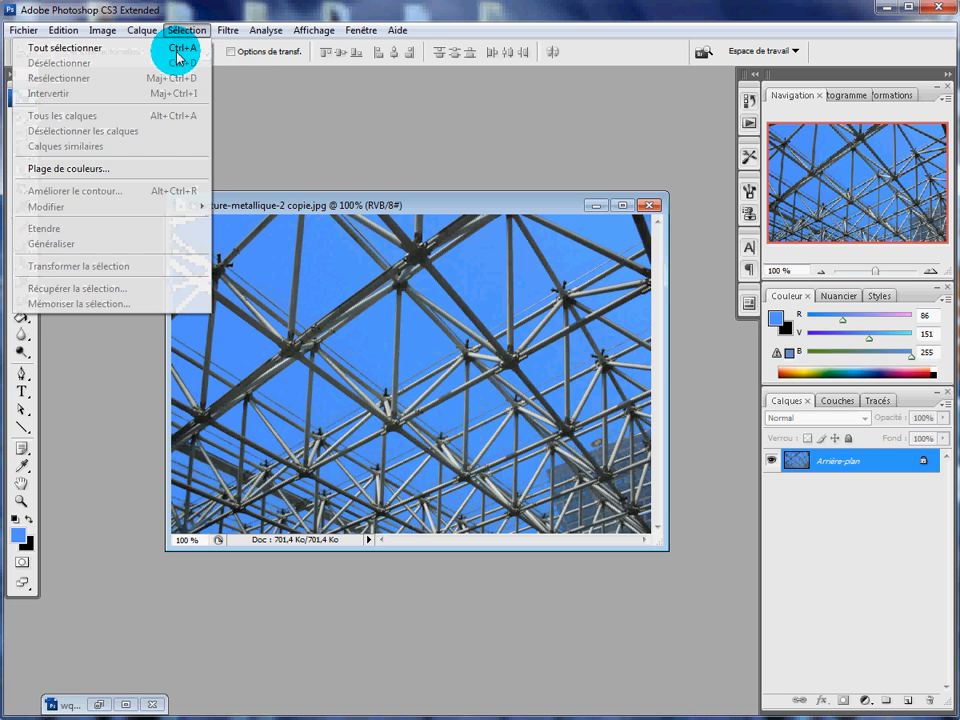
click(133, 172)
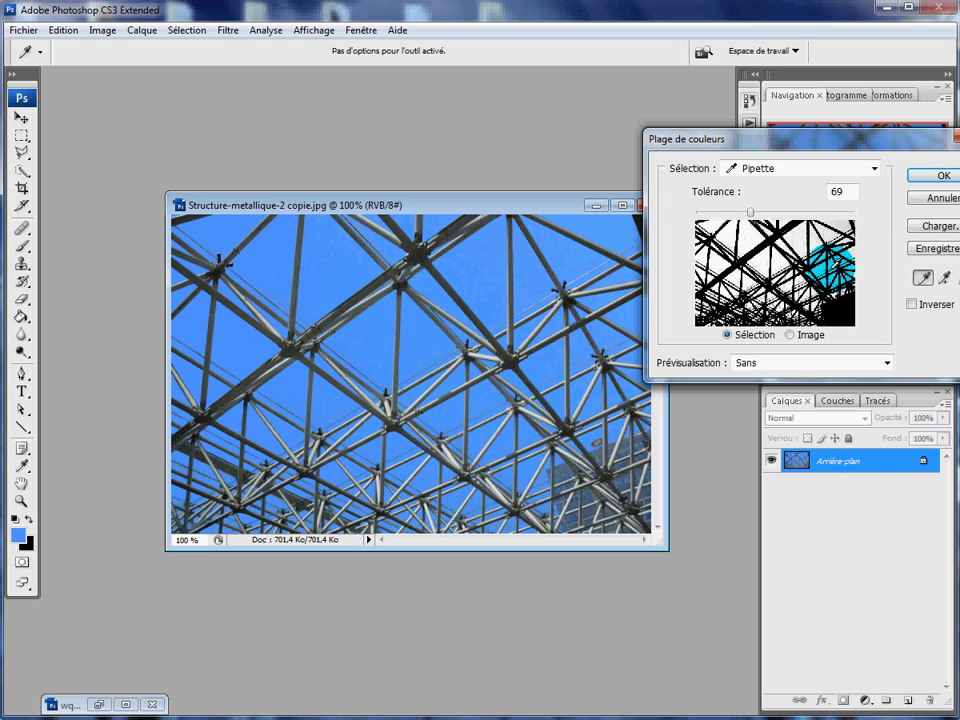
click(934, 199)
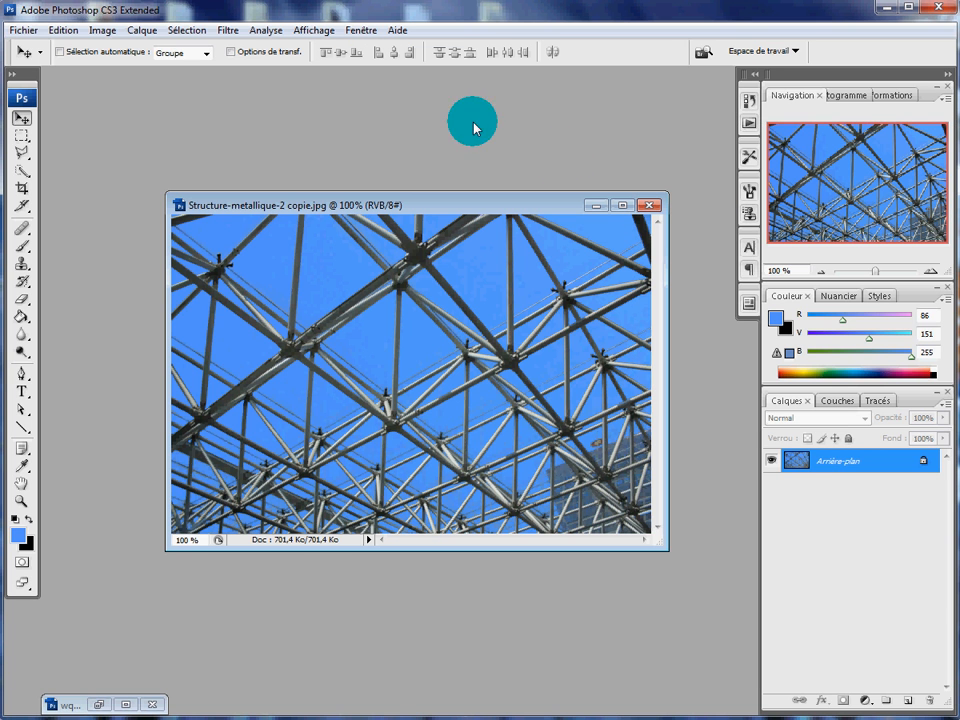
Start a Color Range selection on the metal structure photo and set its tolerance to 35.
click(190, 31)
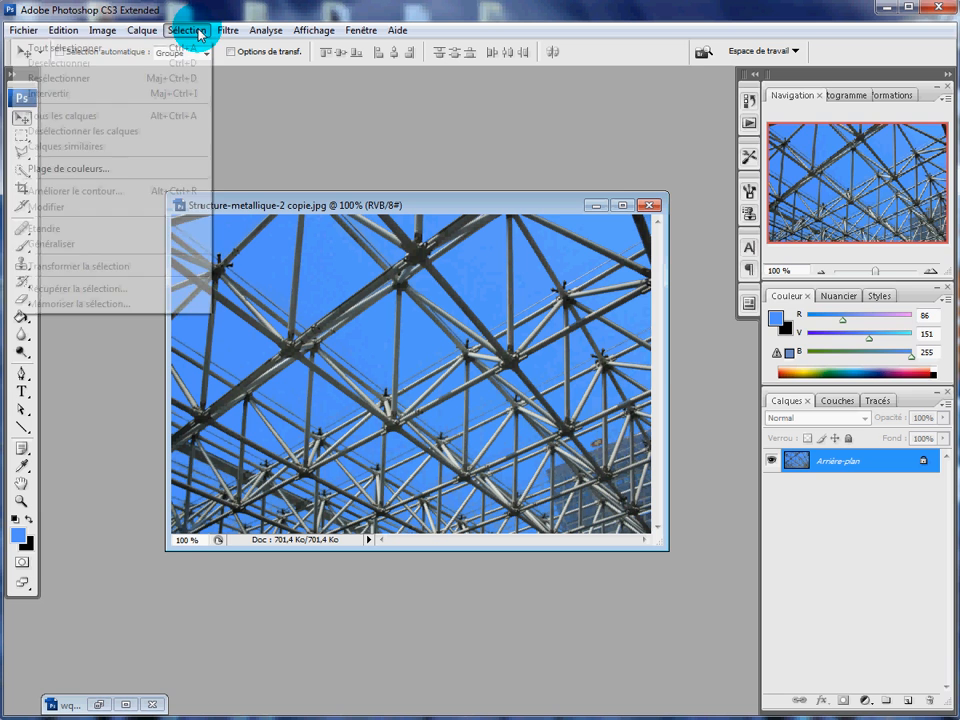
click(138, 178)
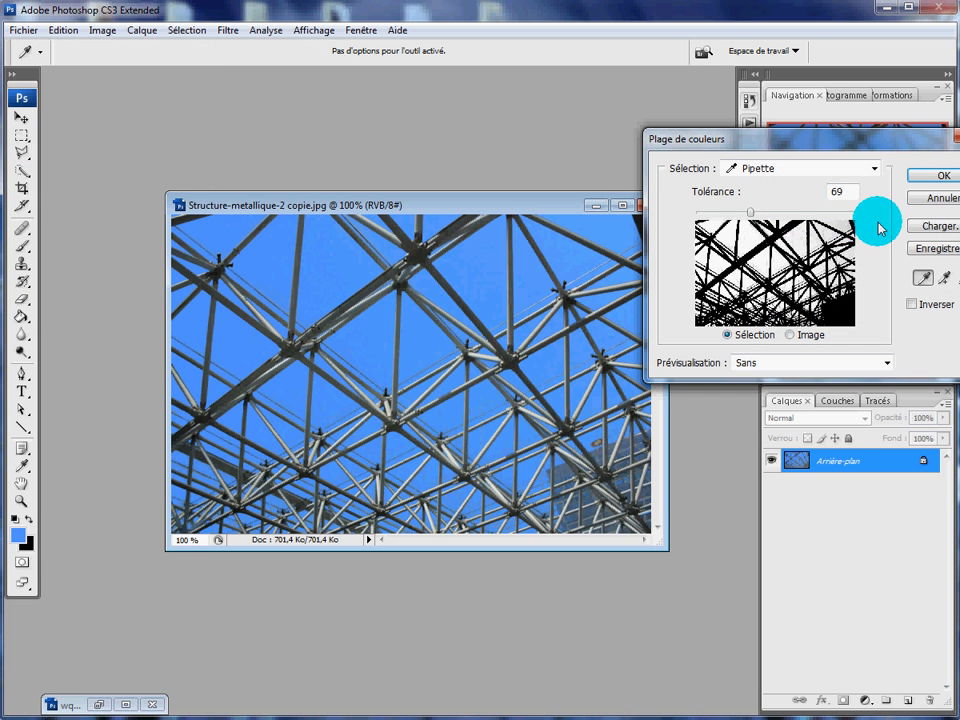
drag(750, 218, 781, 218)
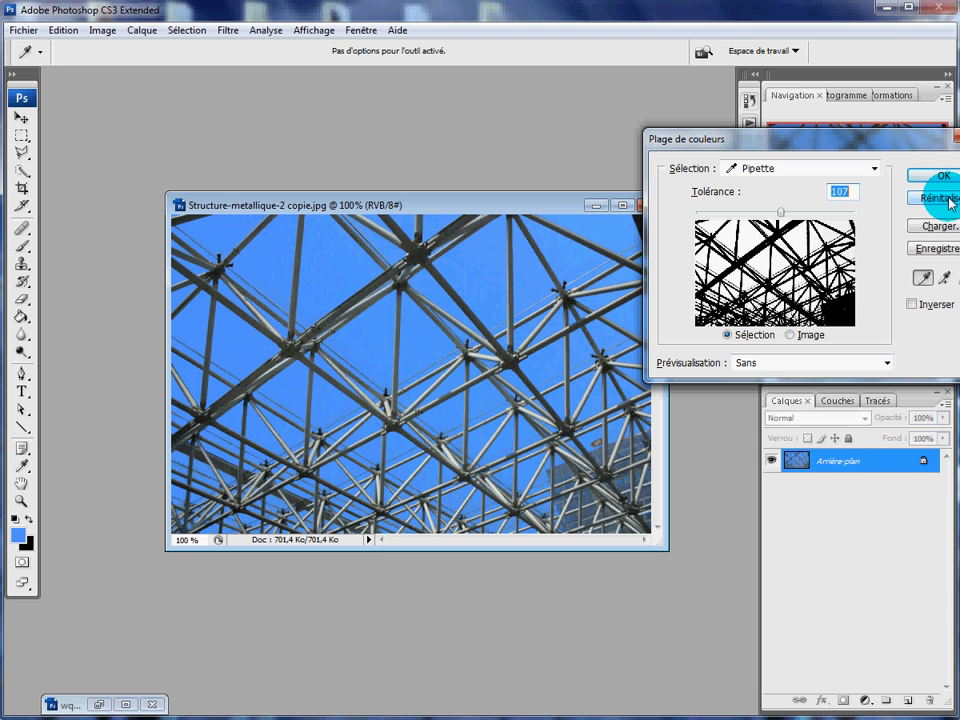
alt+click(948, 199)
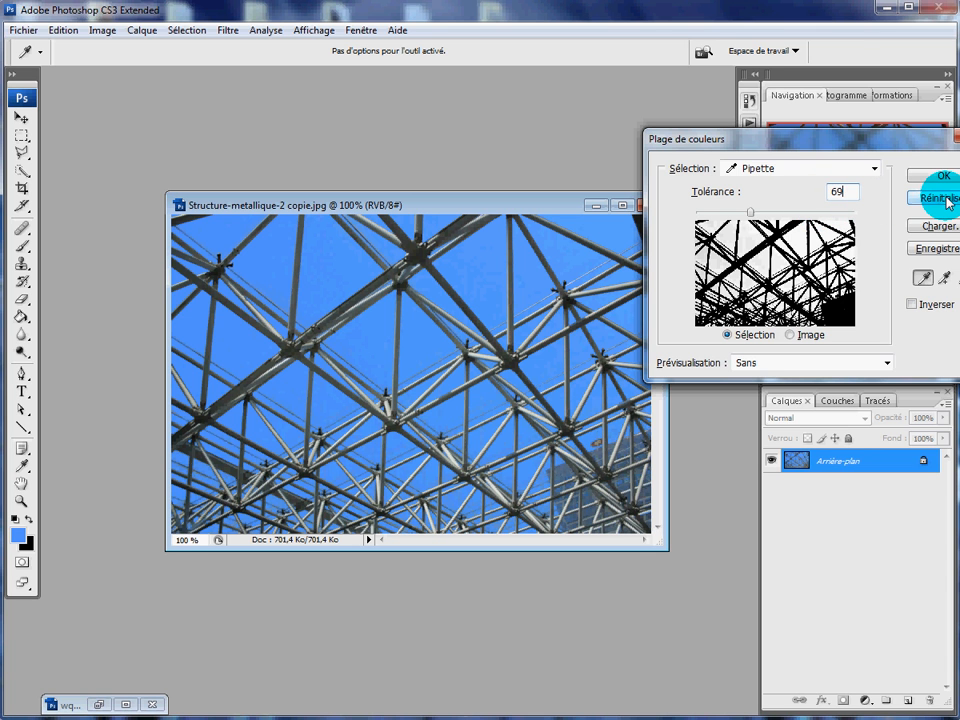
key(alt)
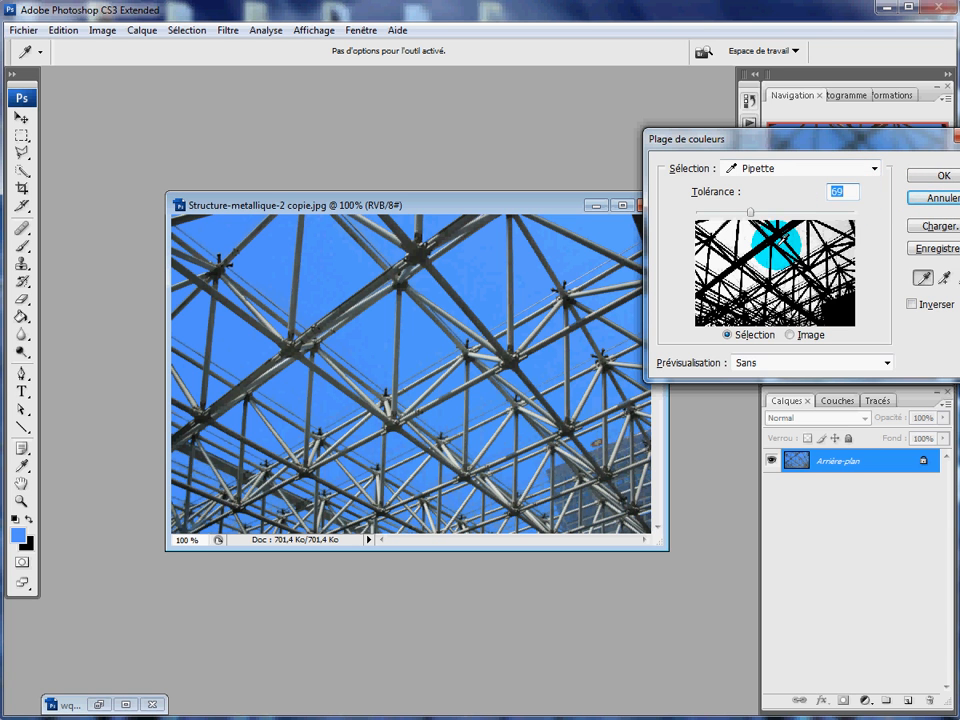
drag(752, 215, 726, 214)
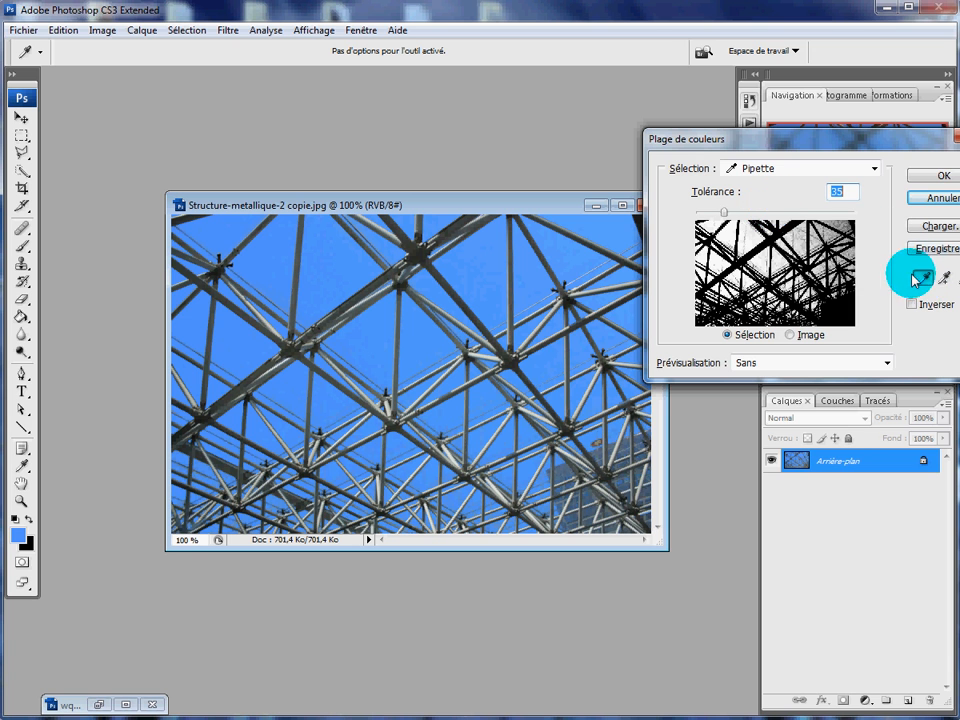
Select the blue sky between the beams by sampling it and adding a second sky sample to the color range.
click(564, 252)
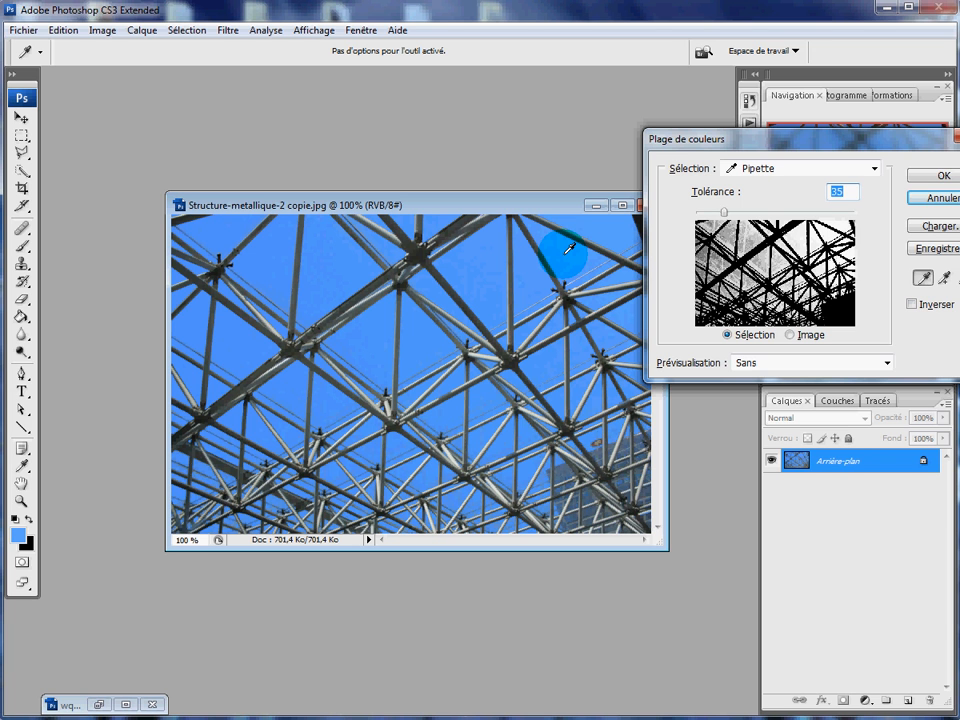
click(771, 258)
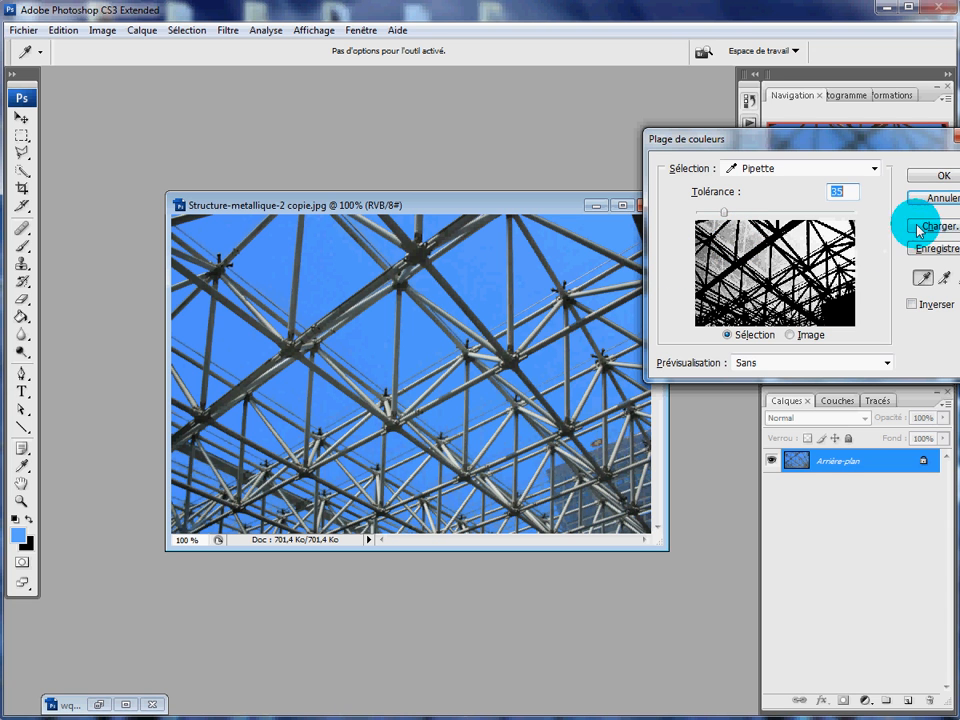
click(940, 279)
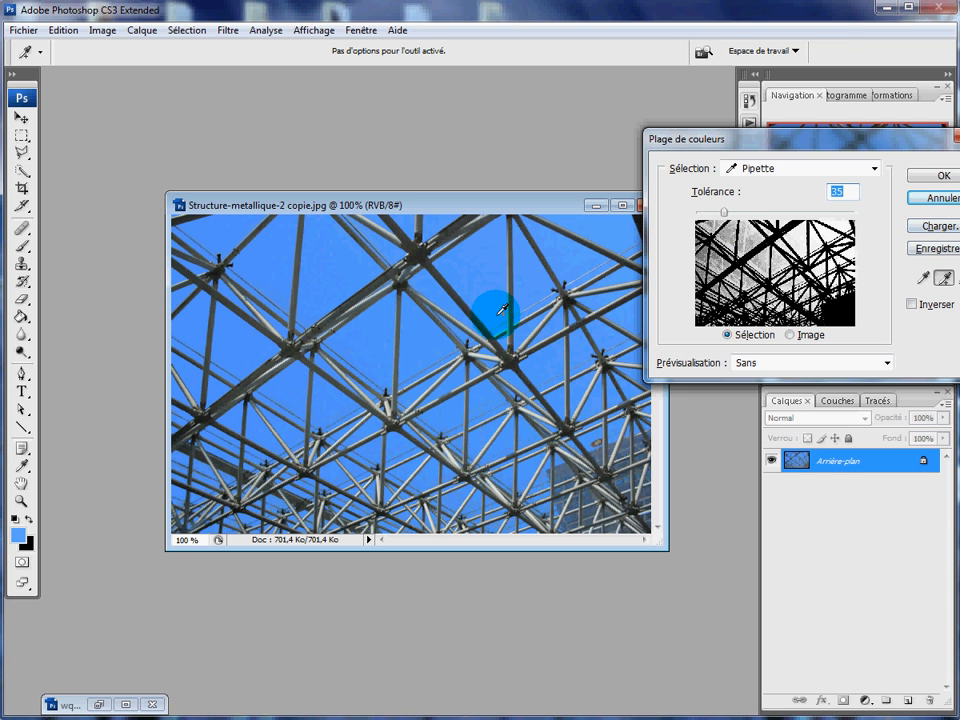
click(375, 330)
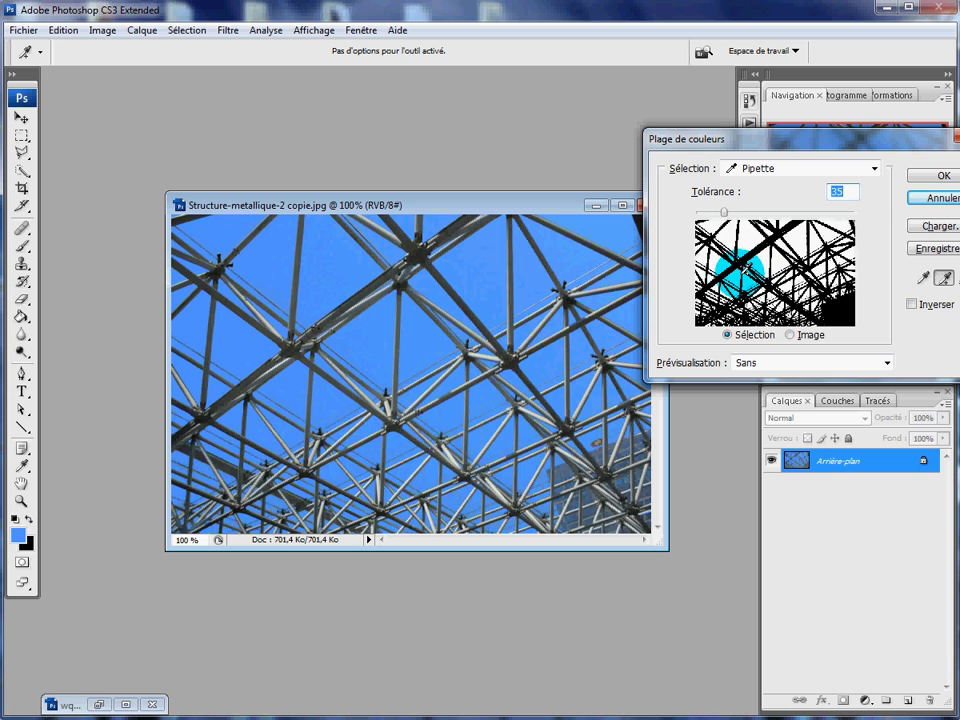
click(936, 177)
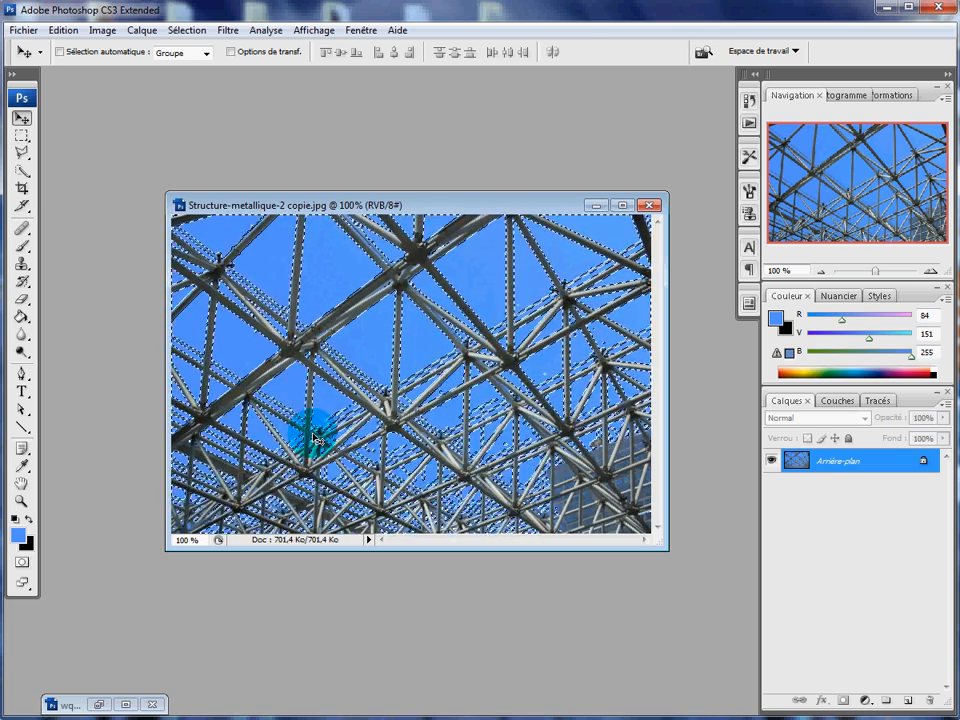
Copy the selected clouds from wq17ma20.jpg and paste them into the metal structure photo as a new layer.
click(100, 705)
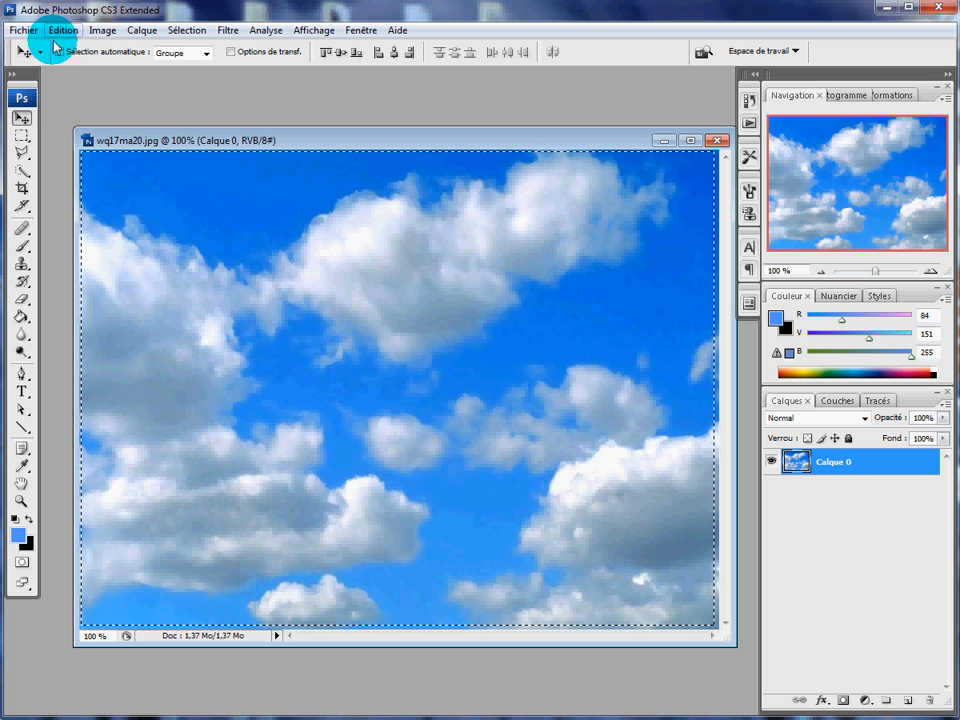
click(24, 153)
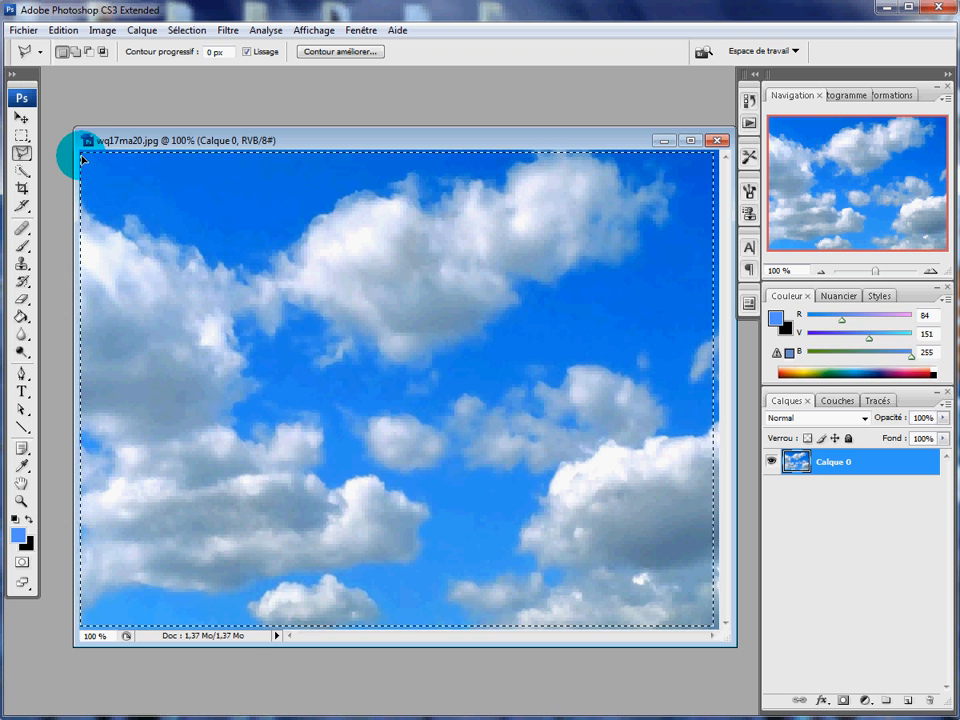
click(22, 137)
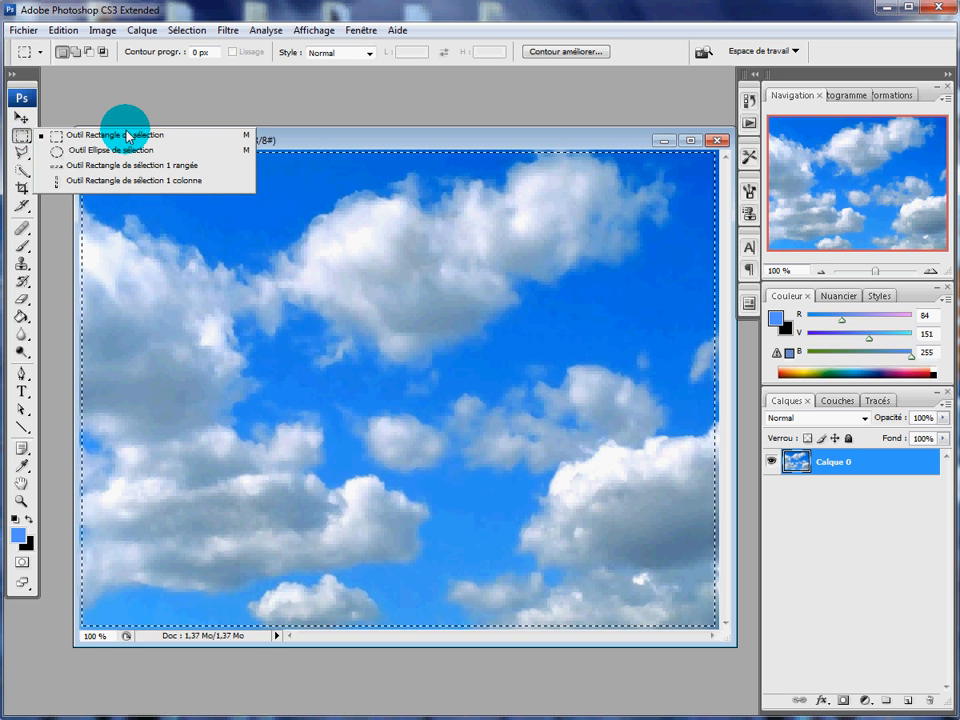
click(63, 30)
click(36, 137)
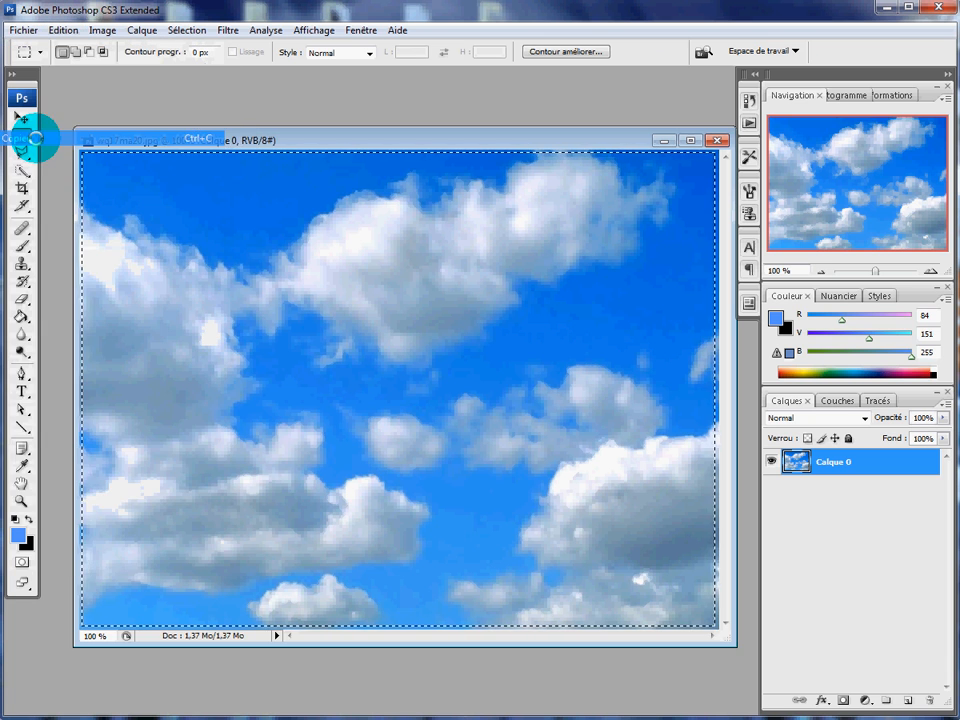
click(664, 142)
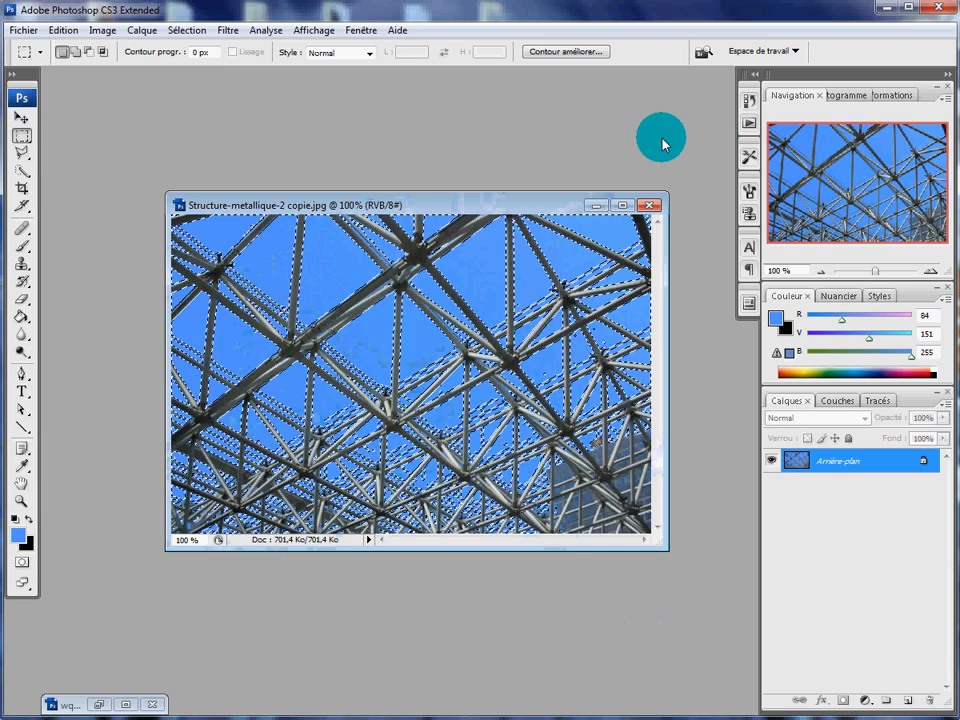
click(63, 30)
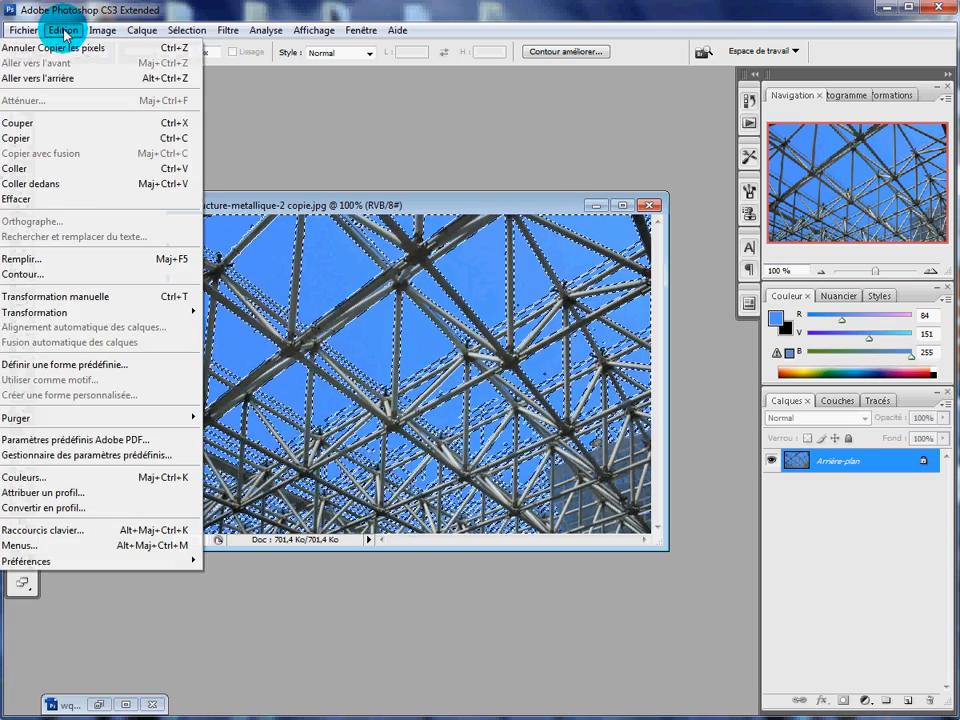
click(30, 168)
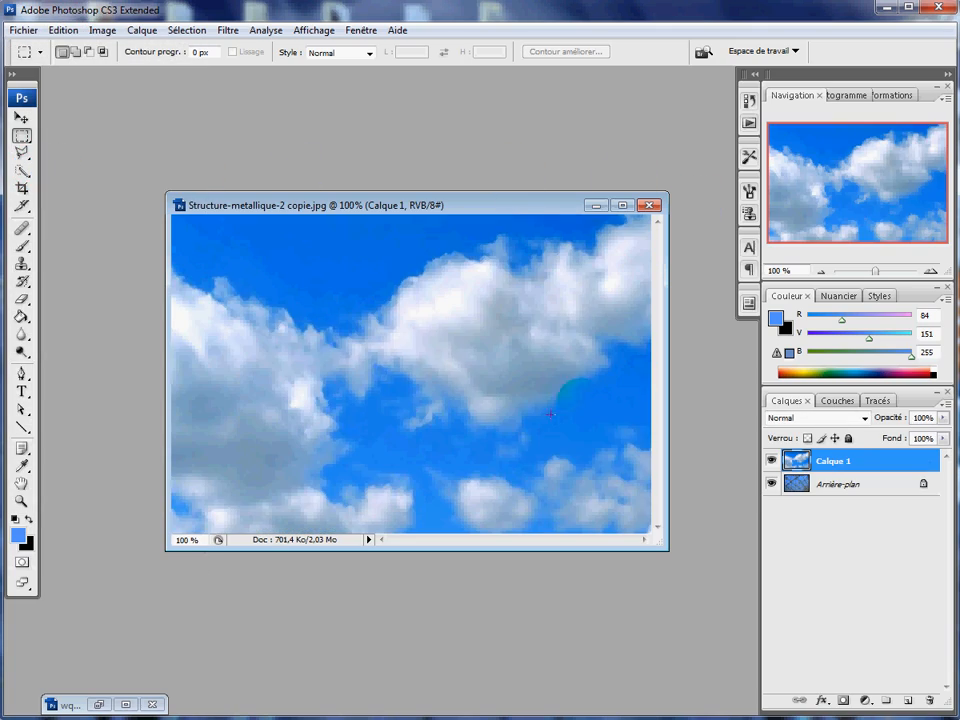
Try the Incrustation blend mode on the pasted cloud layer and undo it.
click(866, 421)
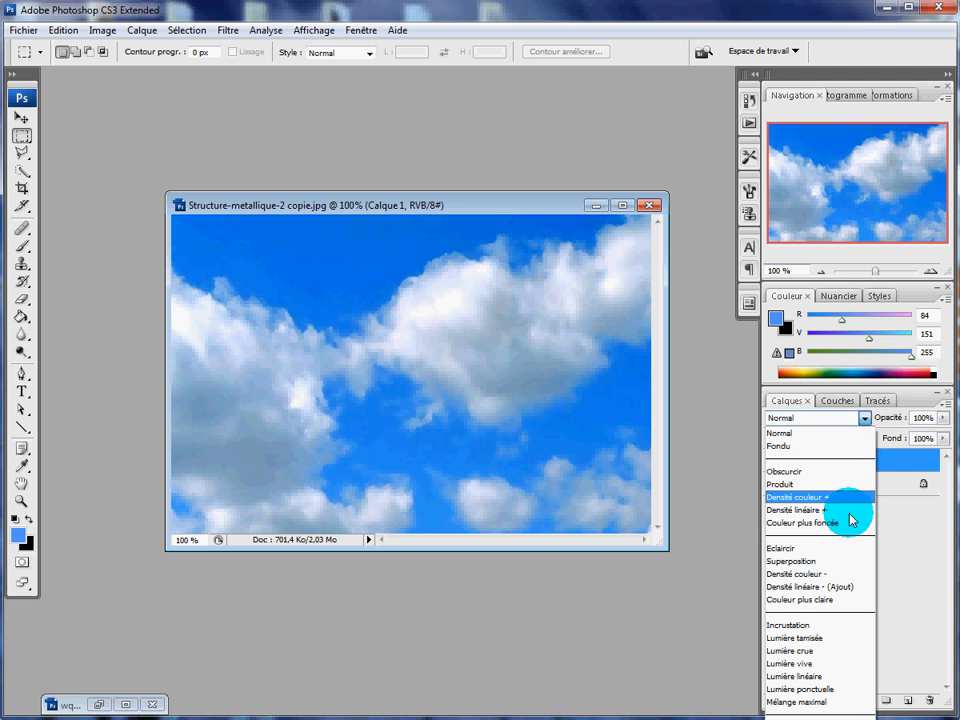
click(815, 688)
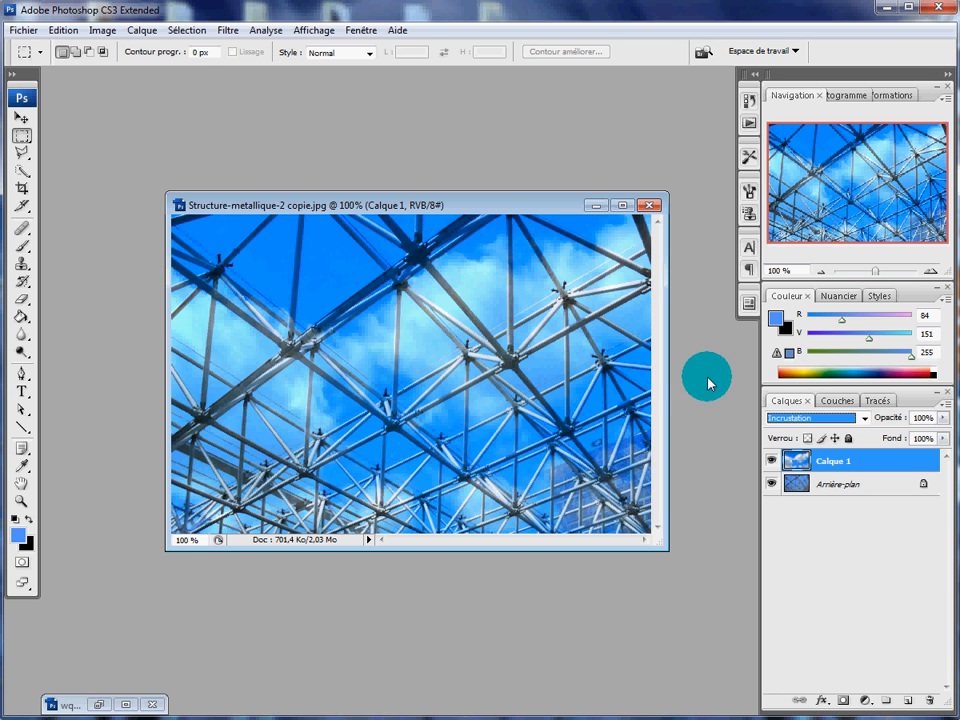
click(62, 30)
click(66, 49)
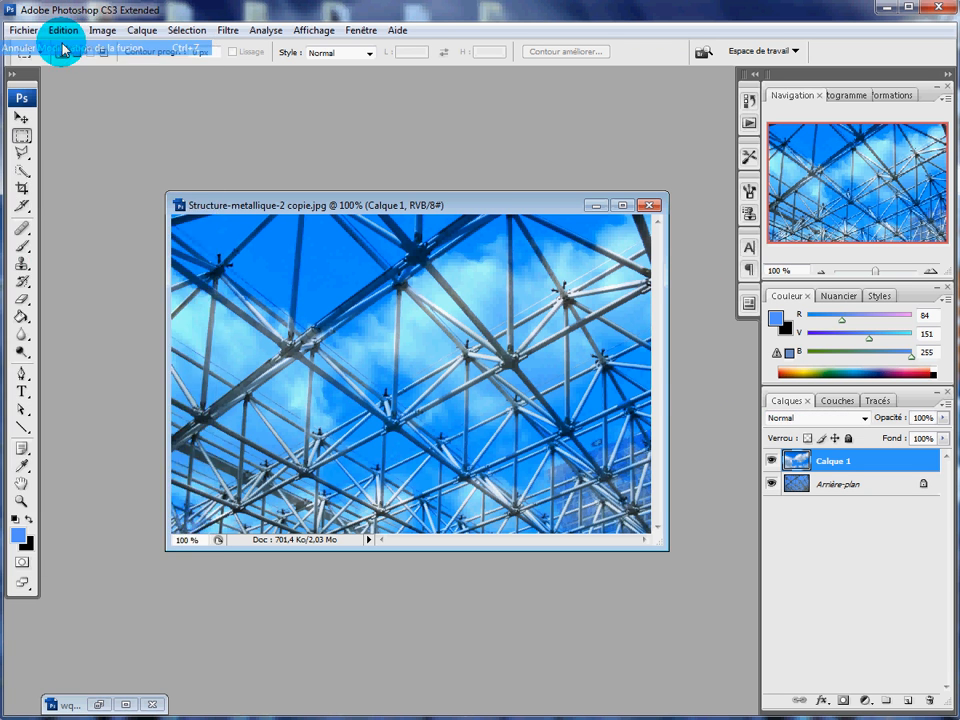
Try the Superposition and Incrustation blend modes in turn on the cloud layer, Calque 1.
click(866, 418)
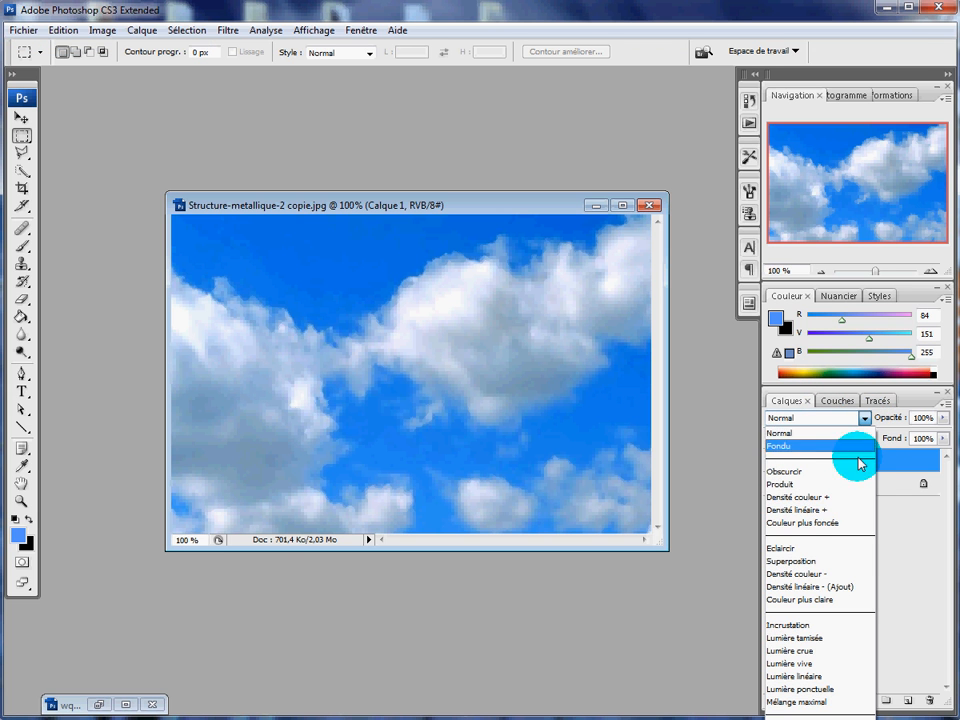
click(842, 563)
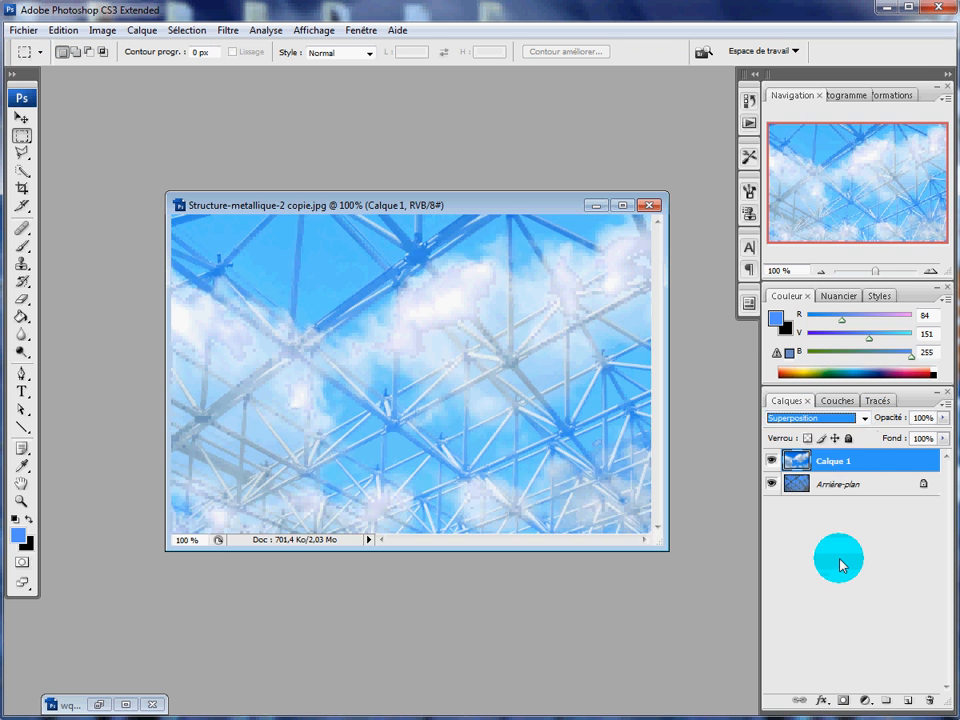
click(865, 418)
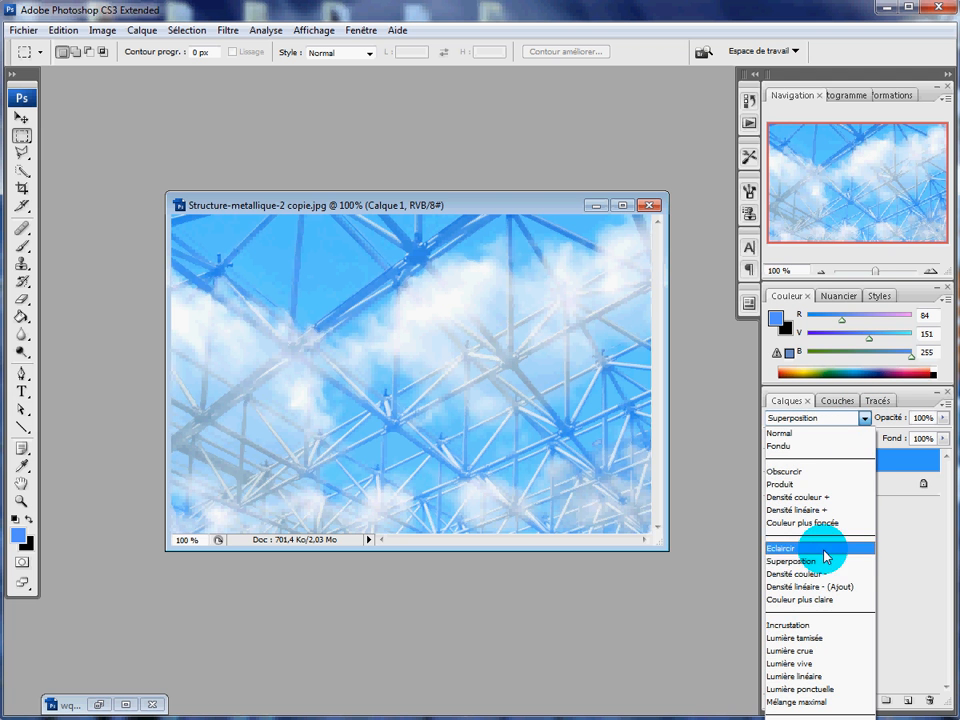
click(821, 626)
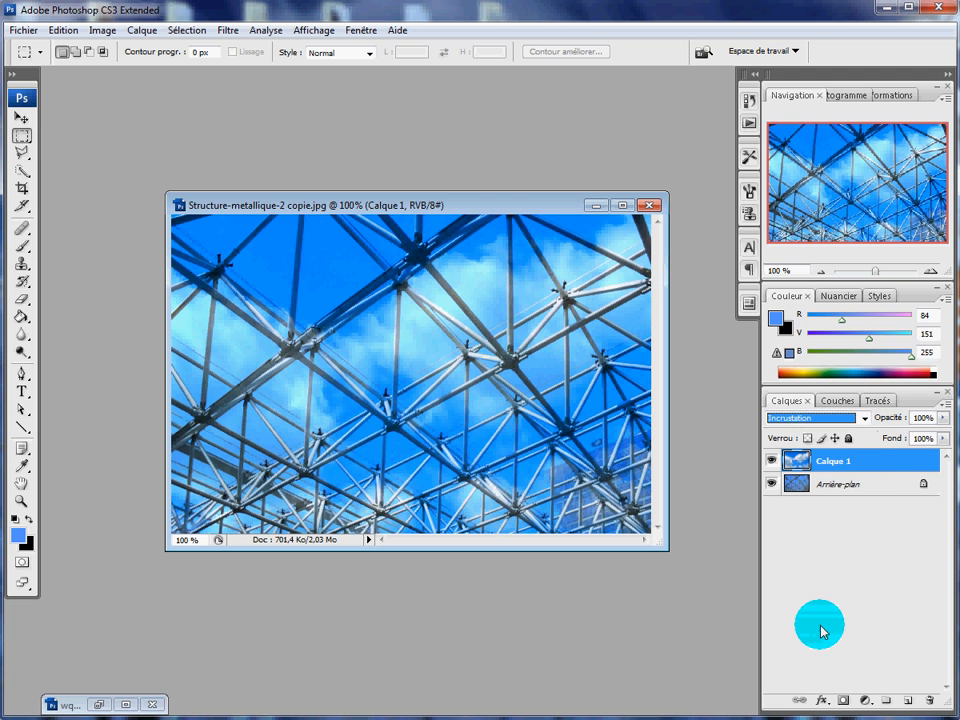
click(862, 419)
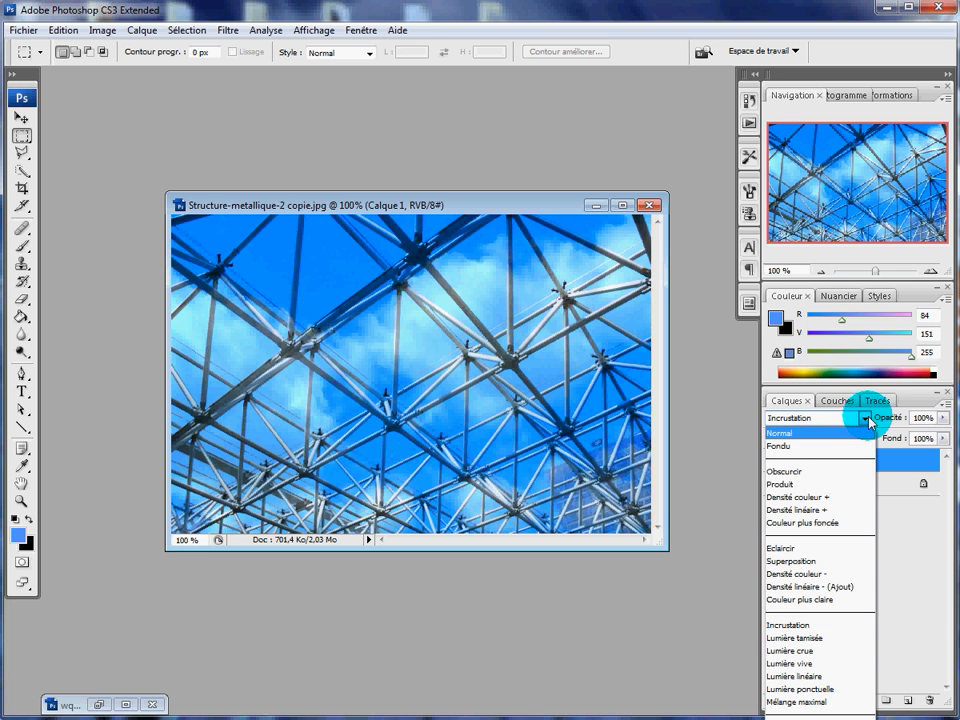
click(866, 420)
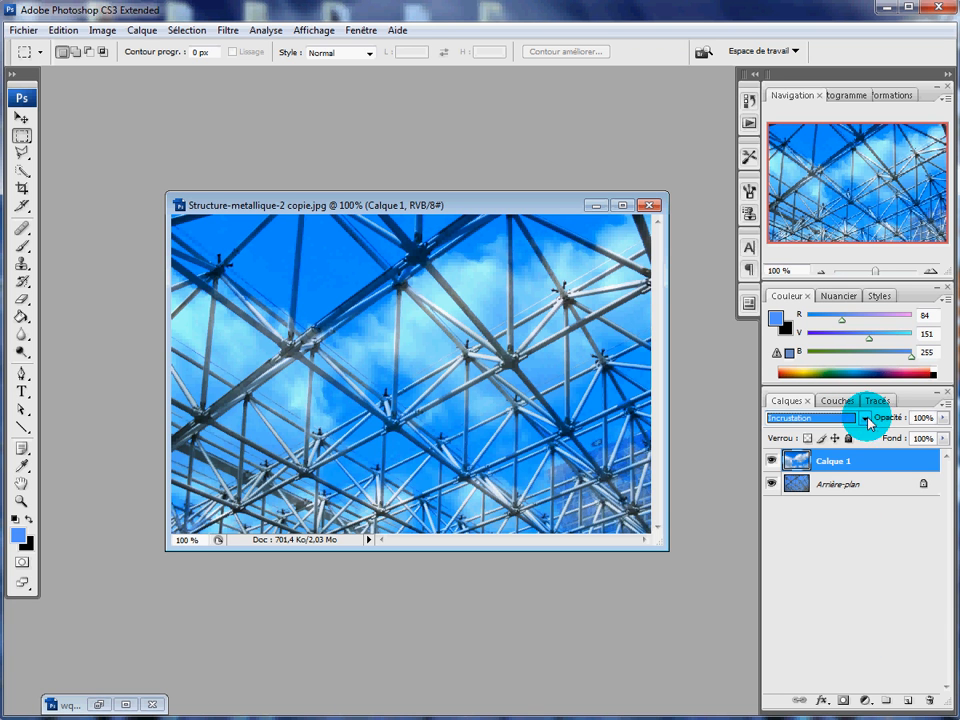
Undo both blend mode changes on the cloud layer.
click(64, 31)
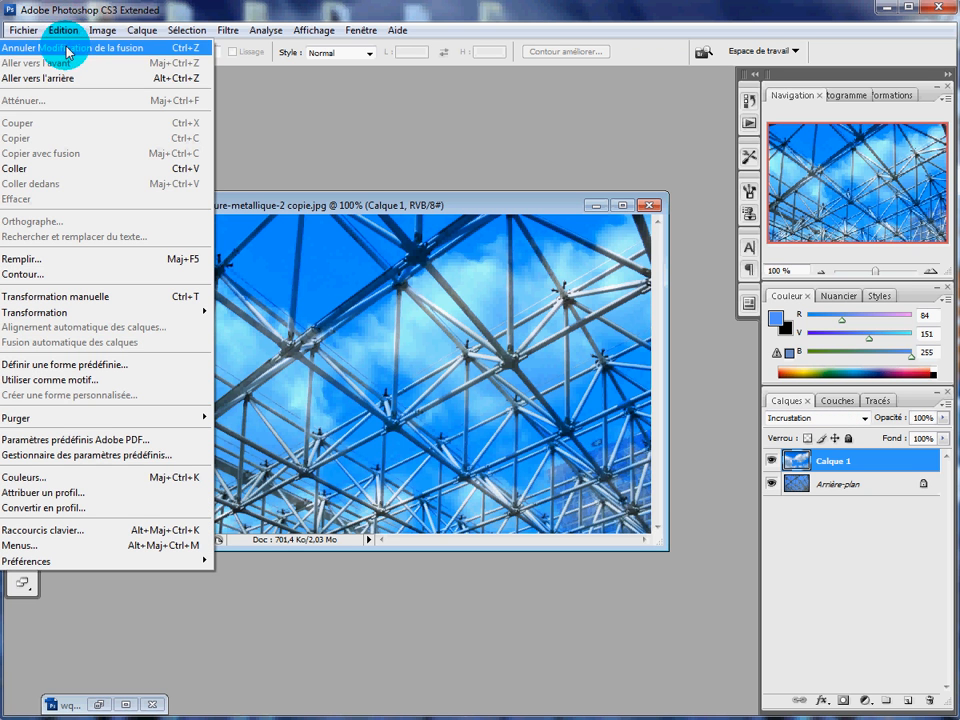
click(64, 47)
click(66, 30)
click(64, 80)
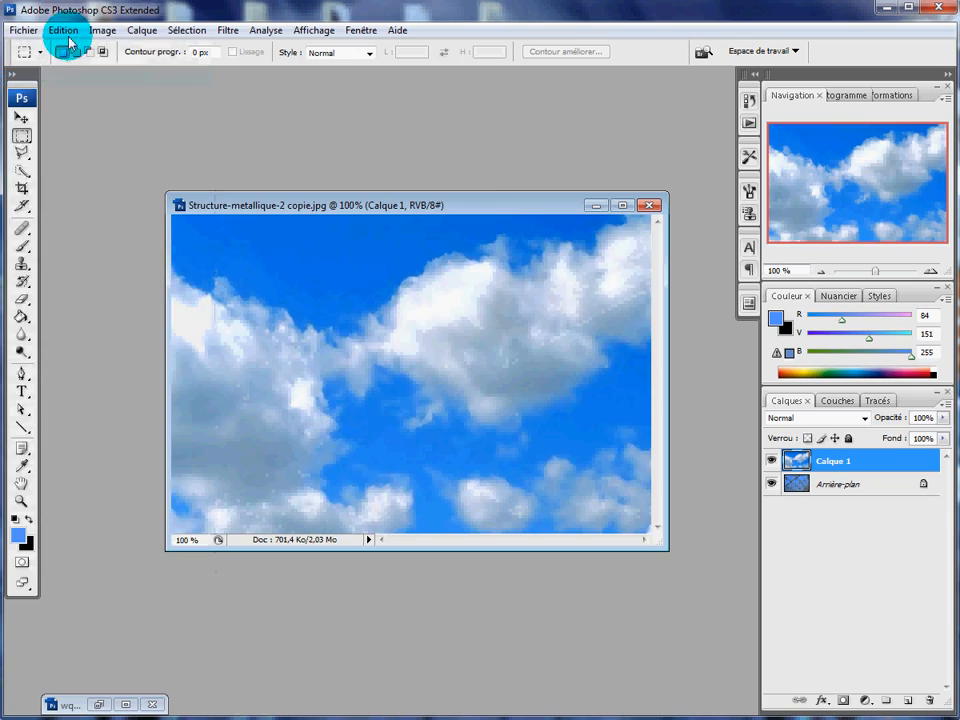
Undo the pasted cloud layer back to the sky selection and paste the clouds into that selection as a masked layer.
click(66, 31)
click(68, 79)
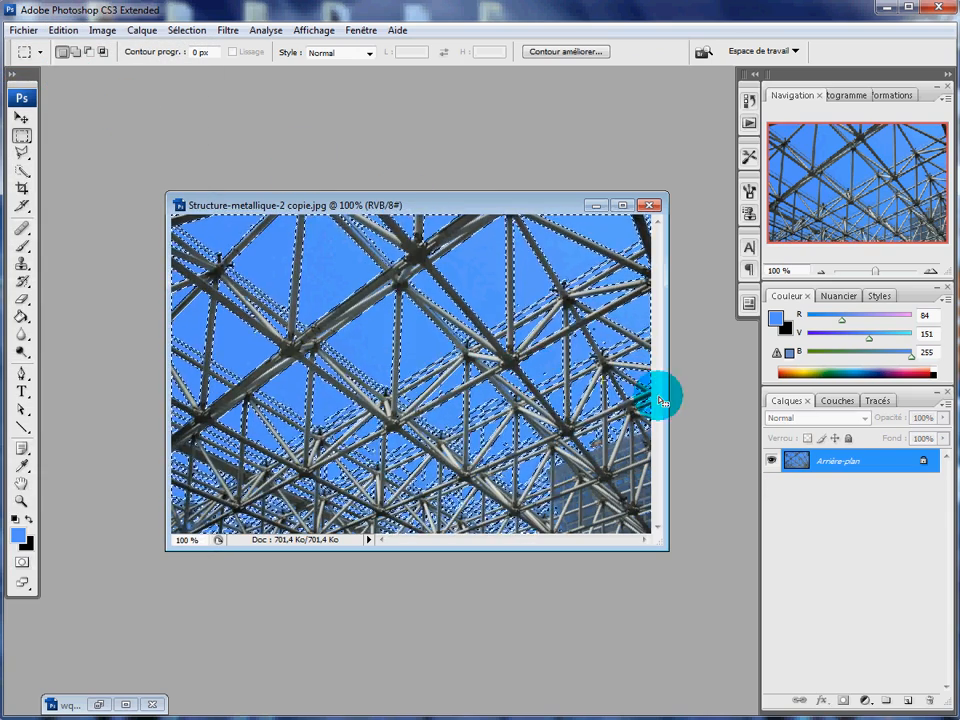
click(62, 30)
click(36, 185)
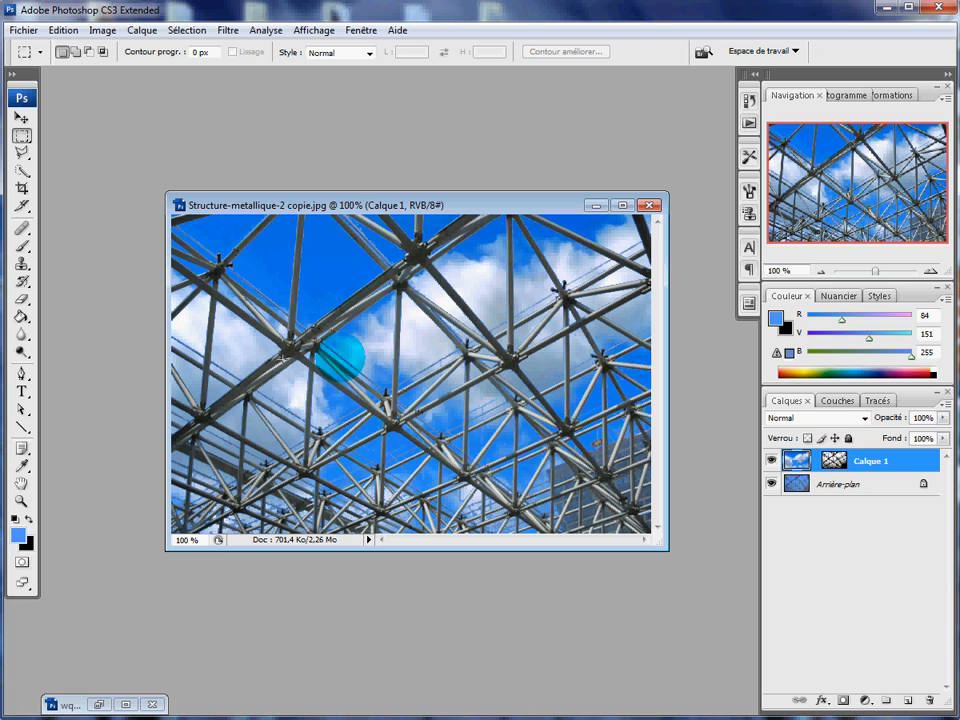
Display the layer mask of Calque 1 on its own and paint a straight white line between the parallel beams with the 5 px brush.
click(838, 461)
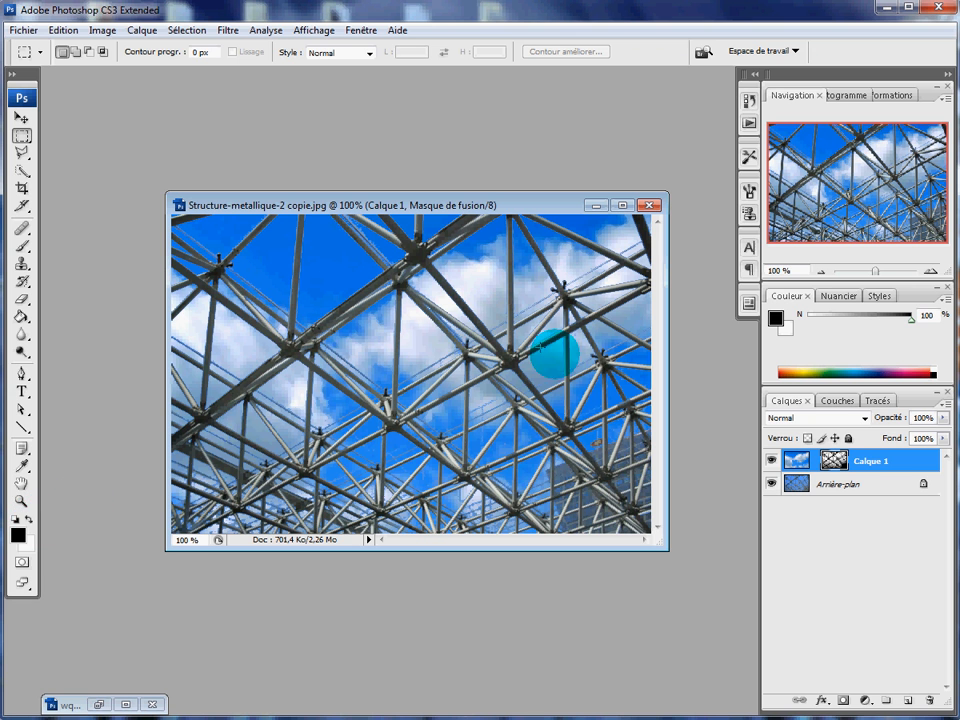
click(21, 499)
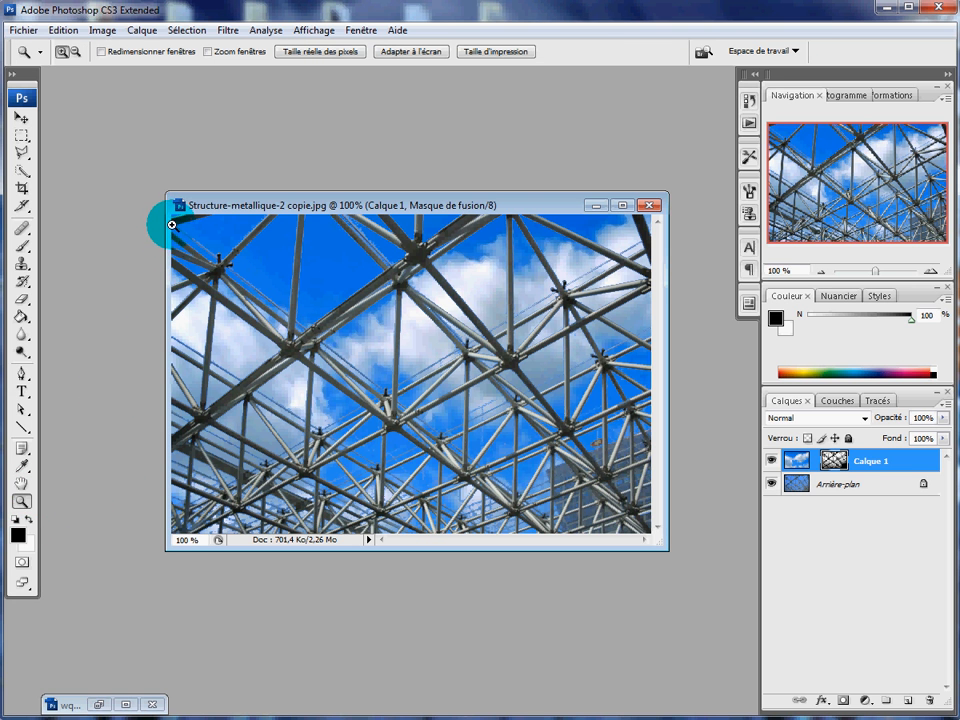
drag(172, 216, 437, 397)
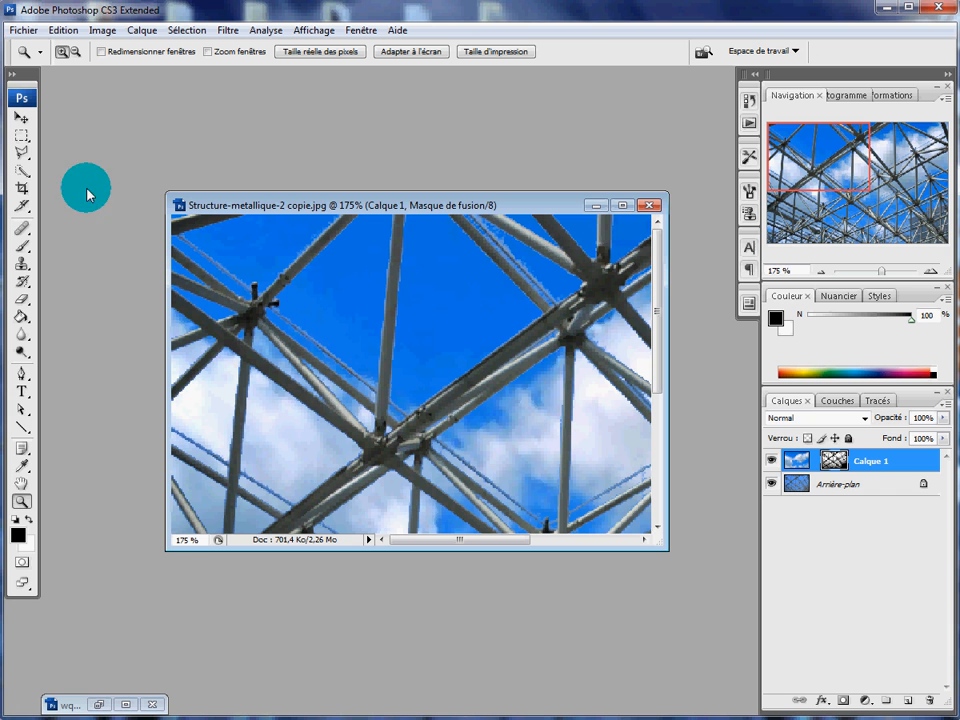
click(22, 245)
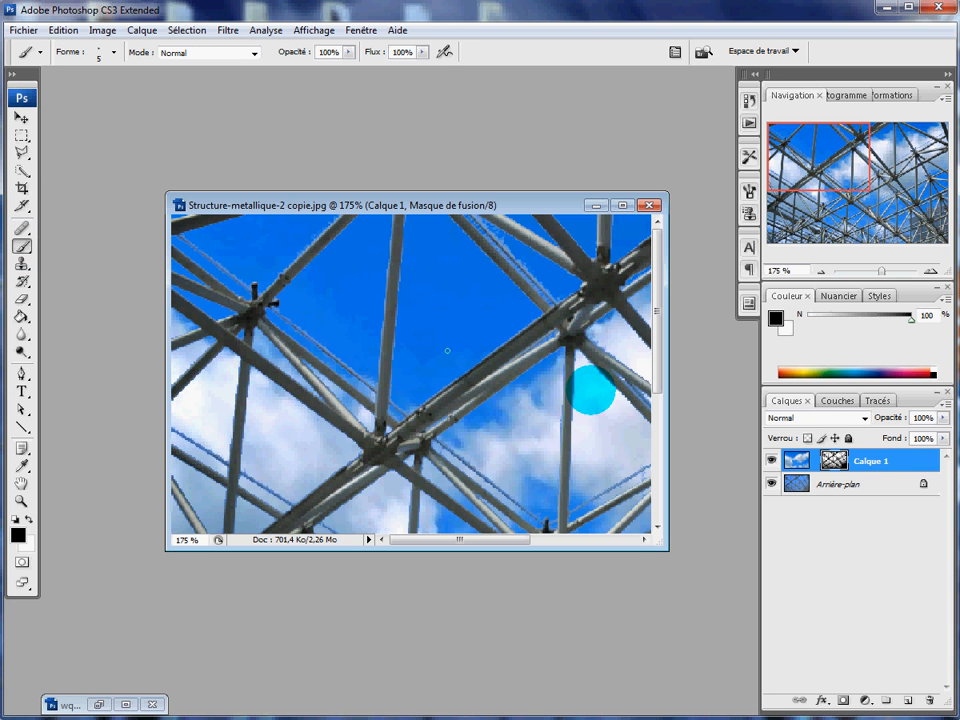
alt+click(833, 463)
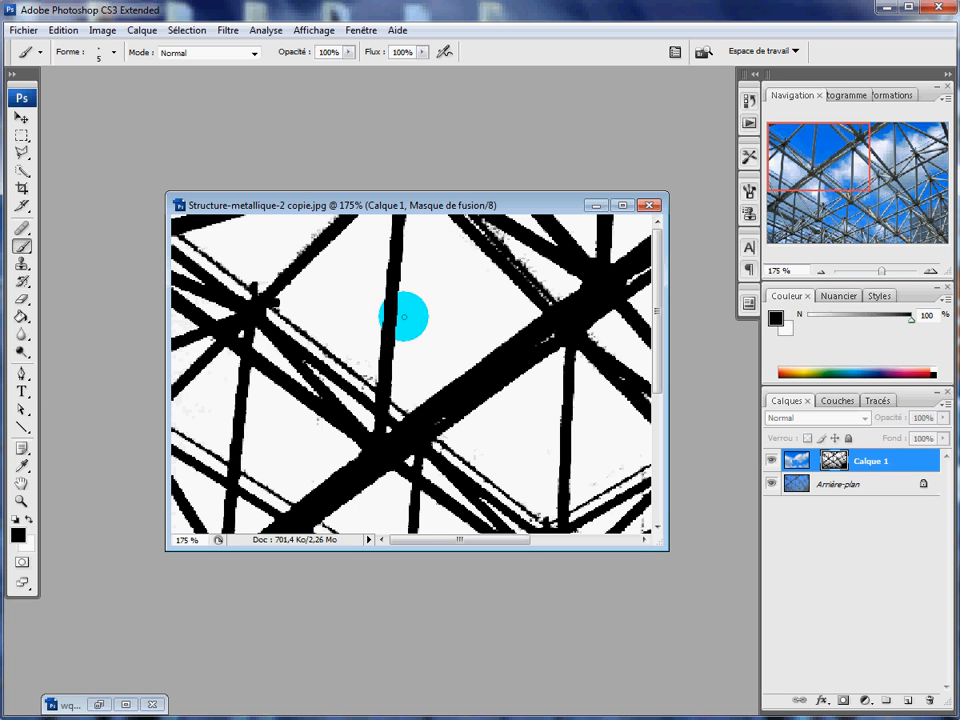
key(x)
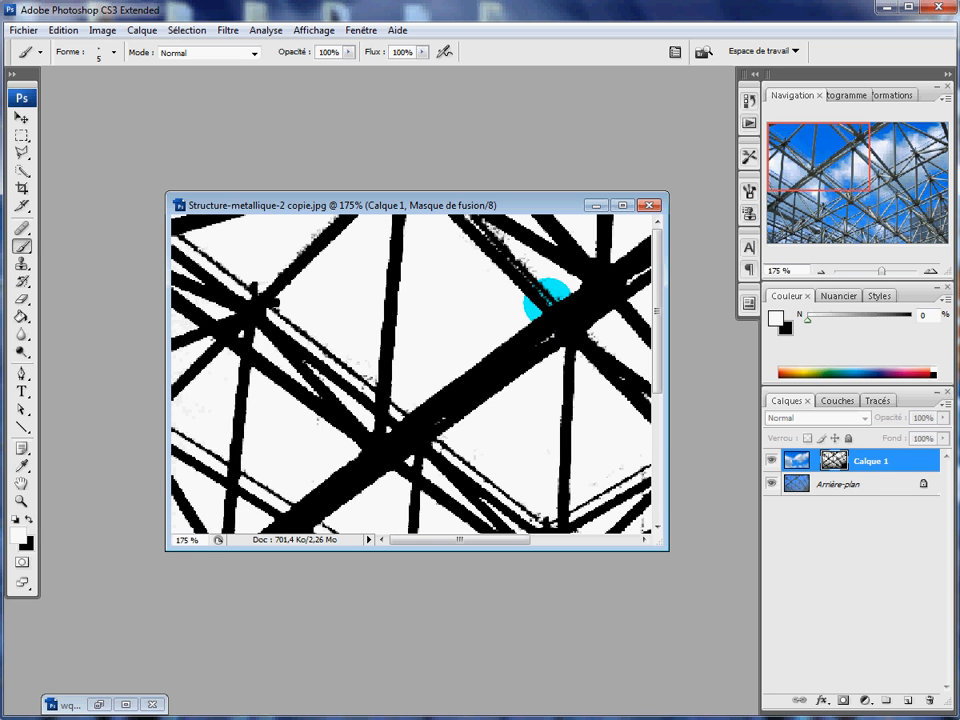
shift+click(546, 297)
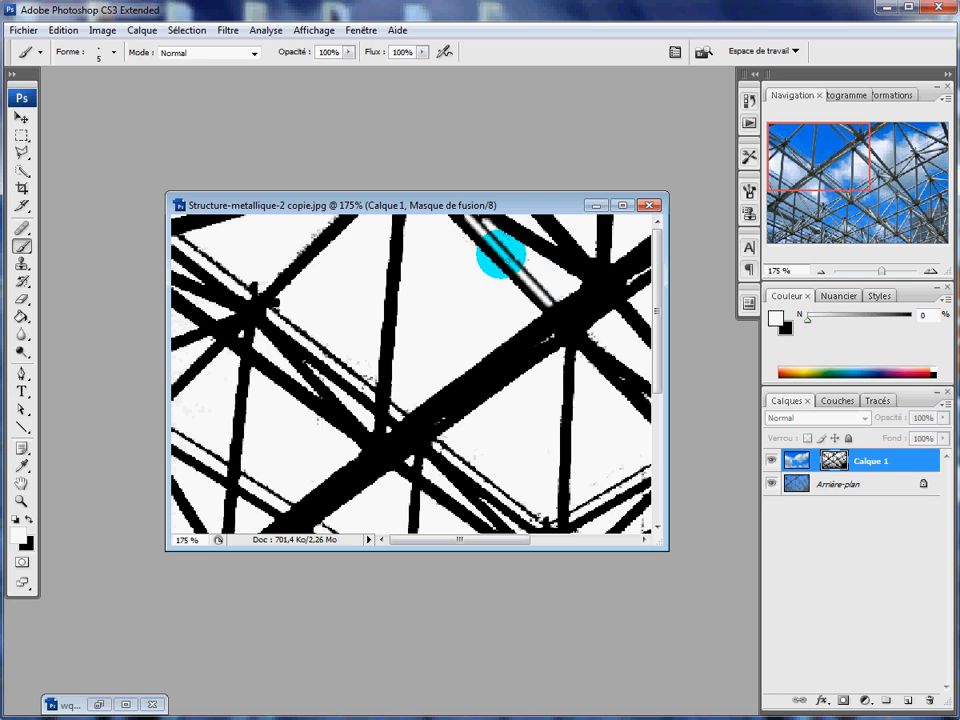
Retouch the beam edges on the mask in black with a 3 px brush, and enlarge the brush to 4 px.
click(113, 51)
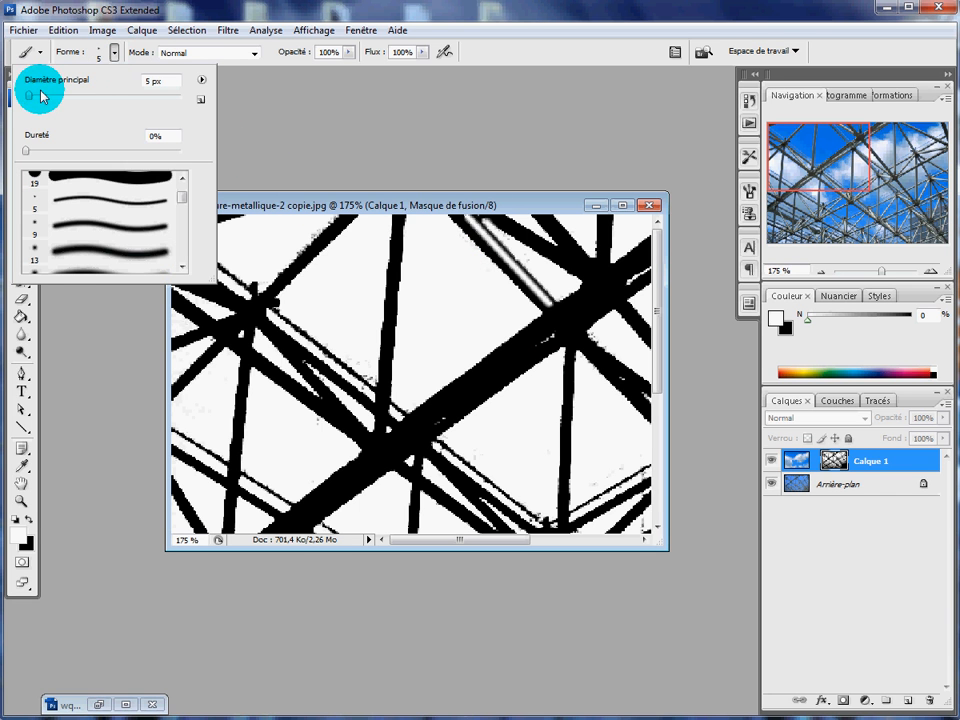
drag(30, 96, 22, 98)
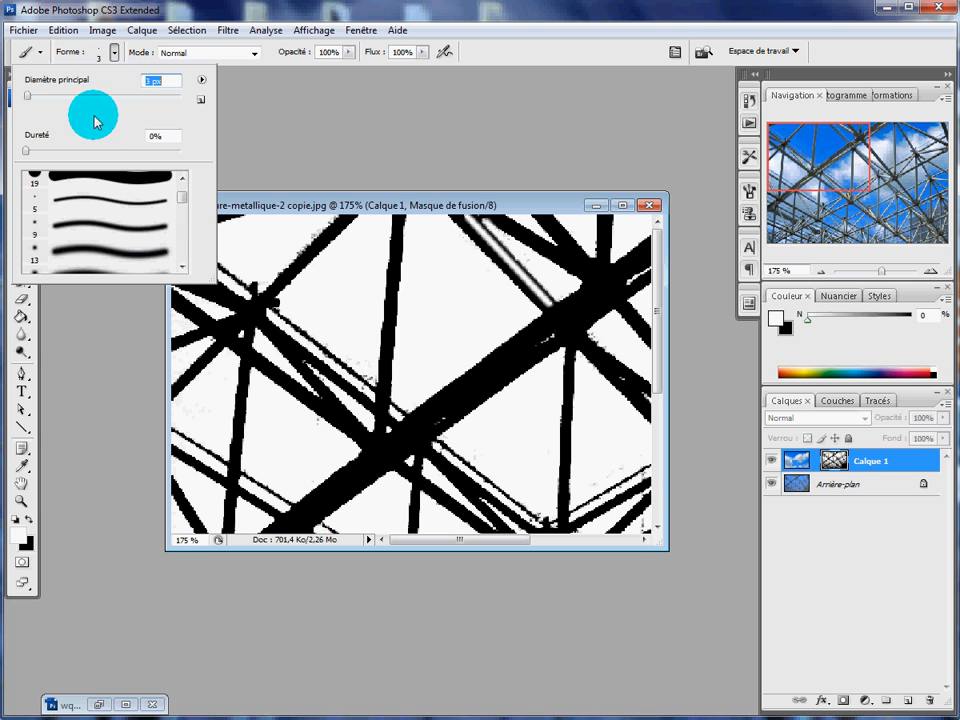
click(258, 128)
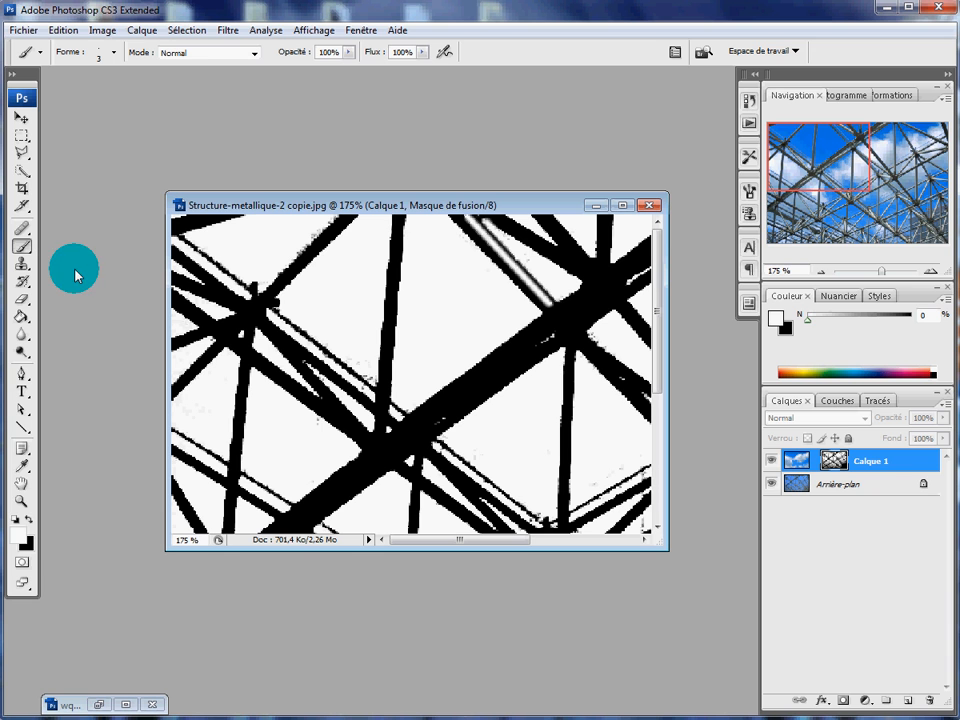
click(29, 519)
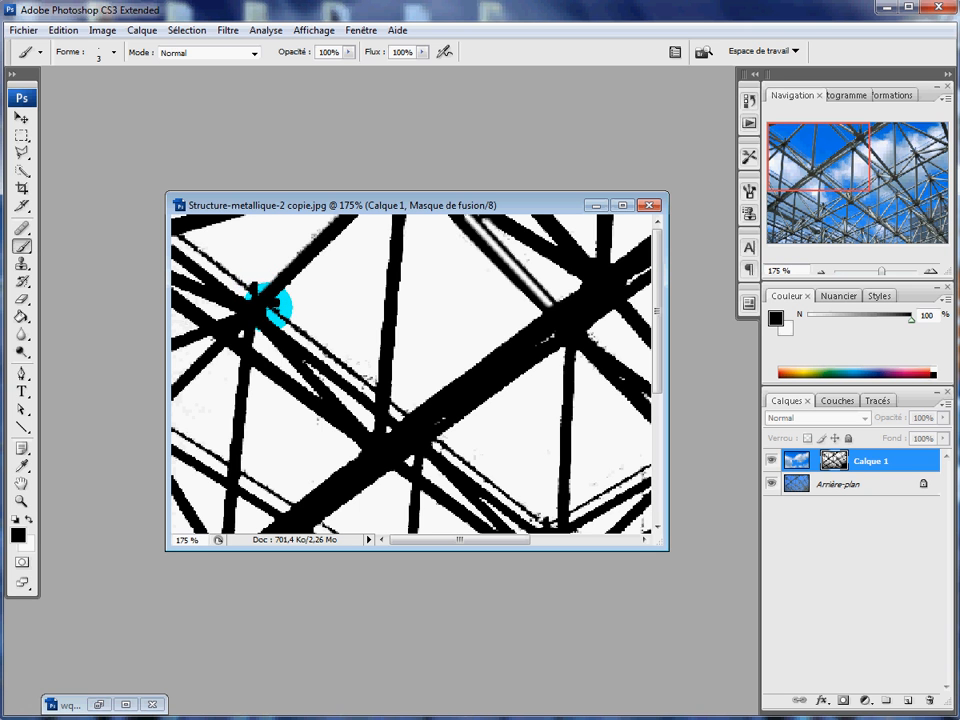
click(114, 52)
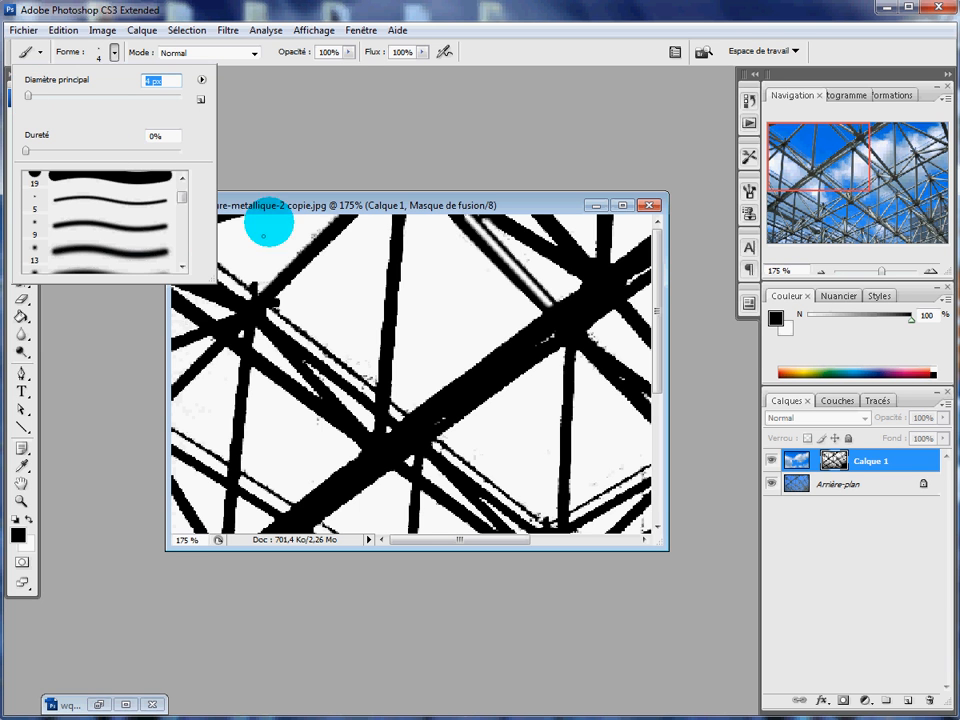
click(405, 34)
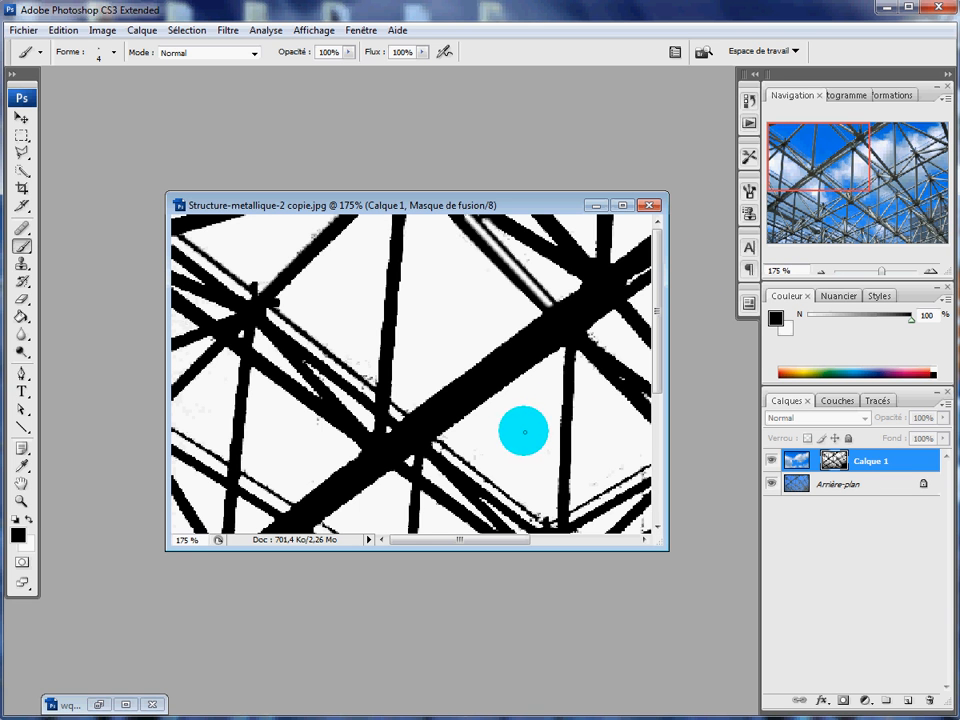
Compare the layer mask with the composited image, leave the mask view and show the photo at 100 %.
alt+click(828, 461)
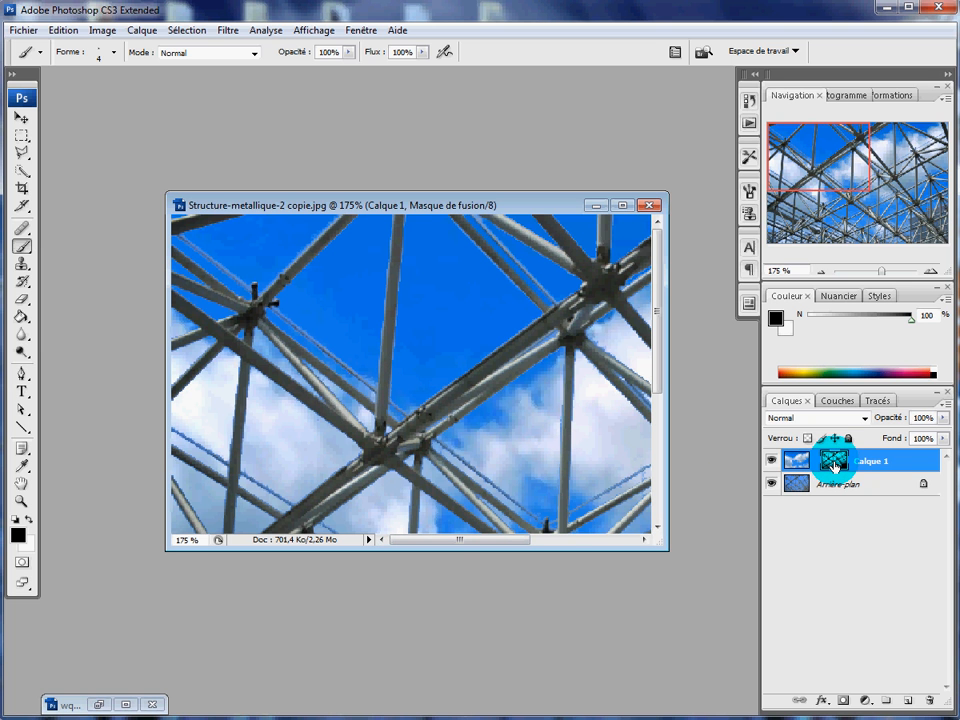
alt+click(834, 465)
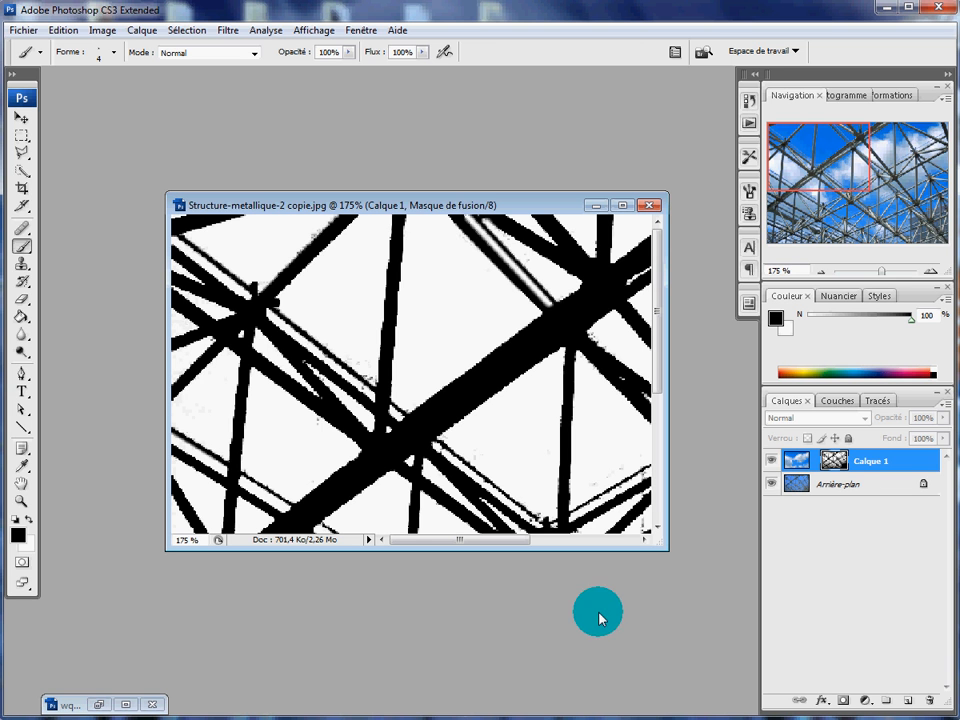
alt+click(838, 462)
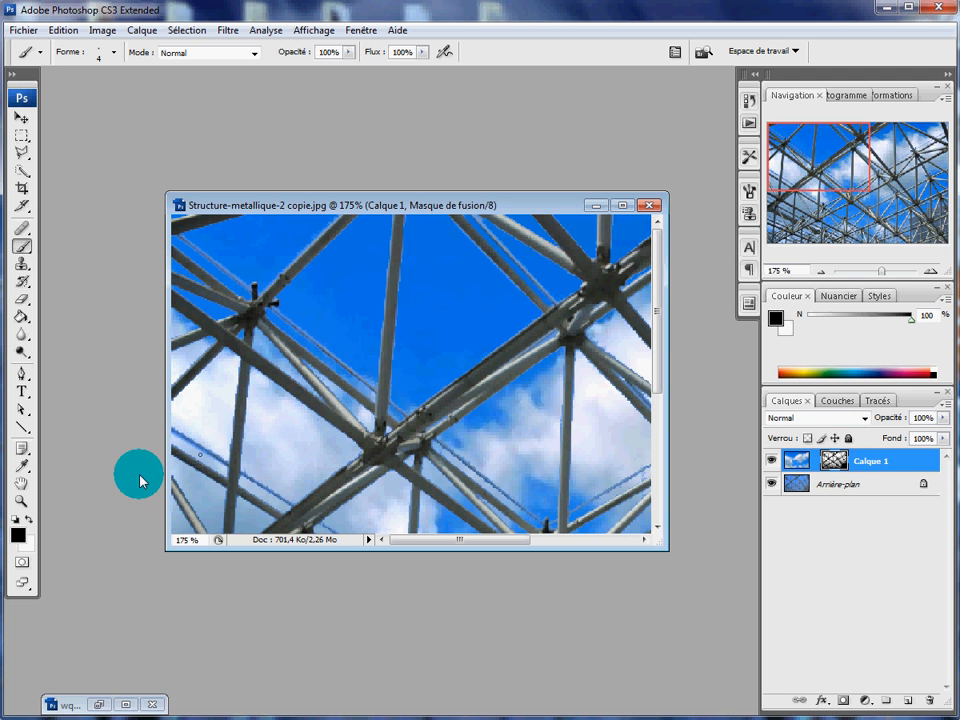
double_click(20, 502)
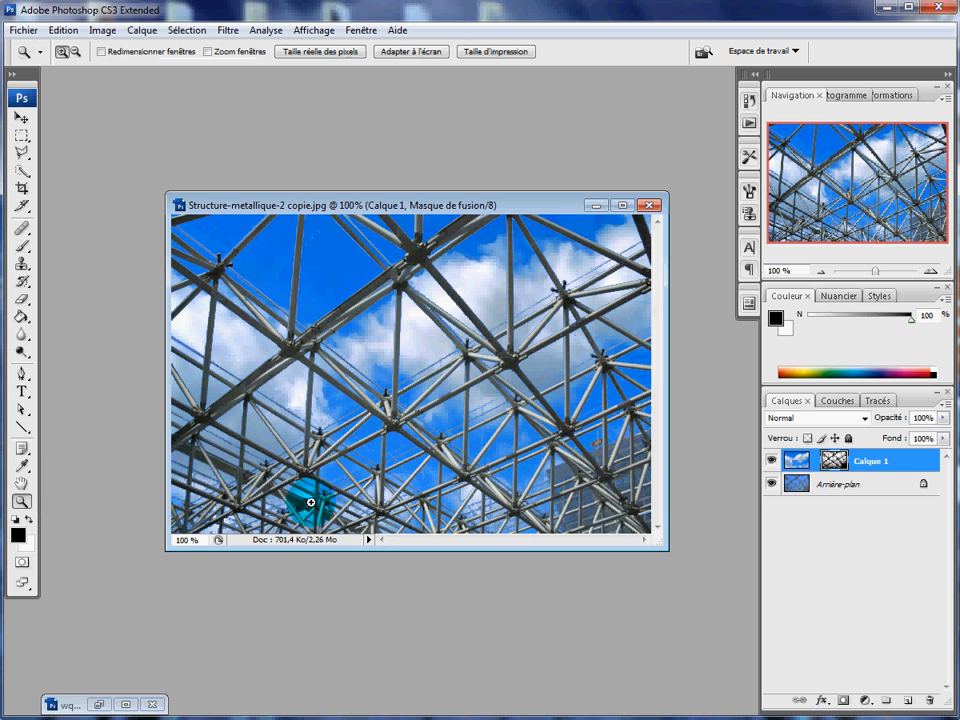
Target the cloud image of Calque 1 instead of its mask and shift the clouds leftward and slightly up behind the structure.
click(796, 463)
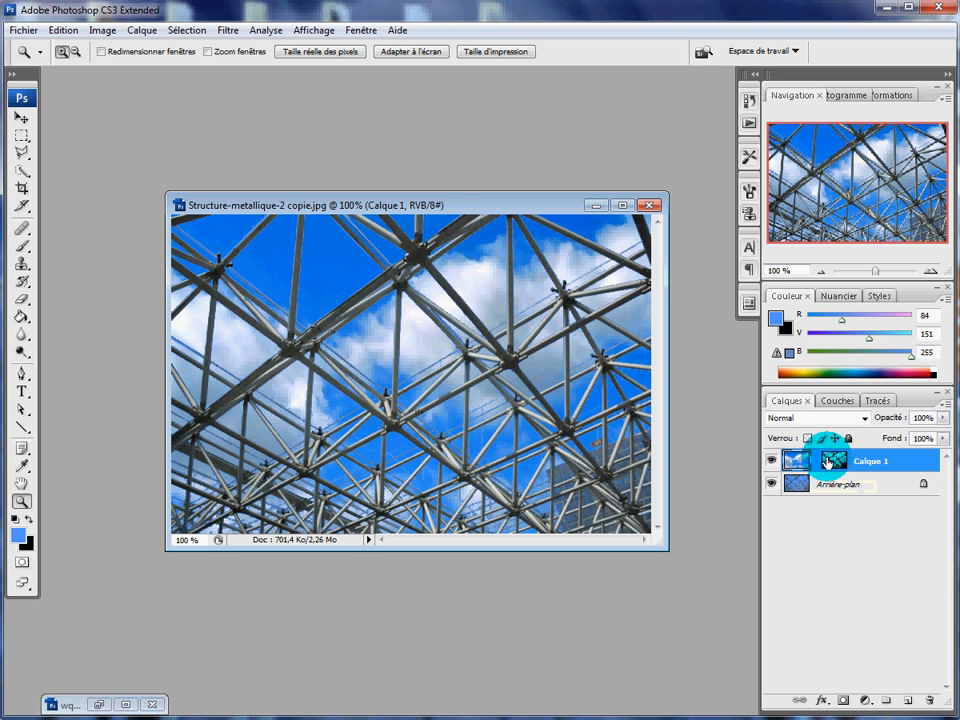
click(828, 460)
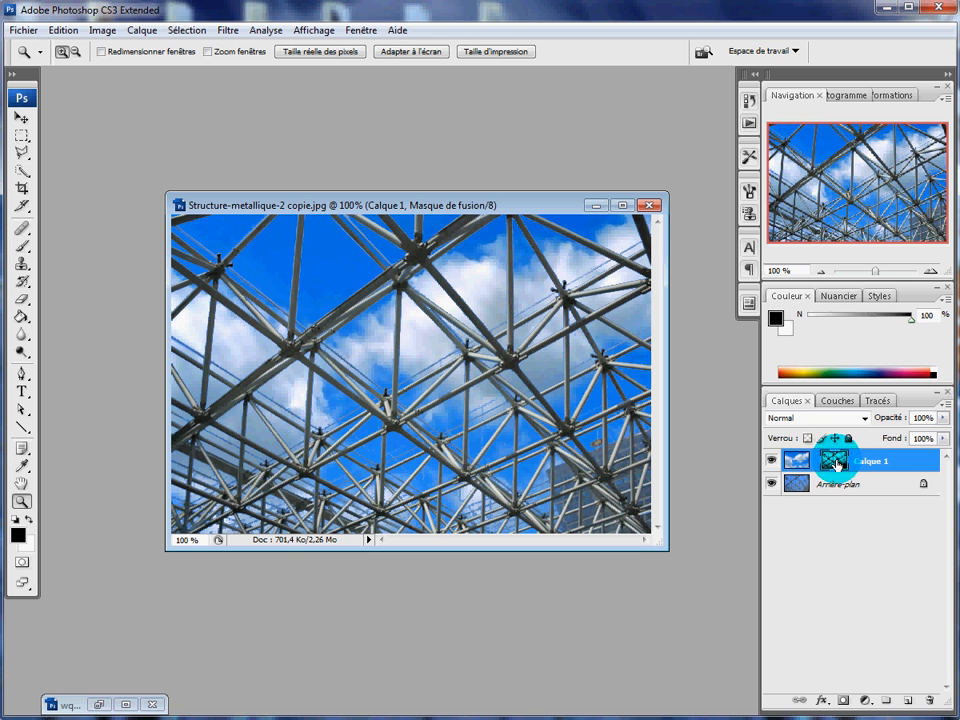
click(795, 461)
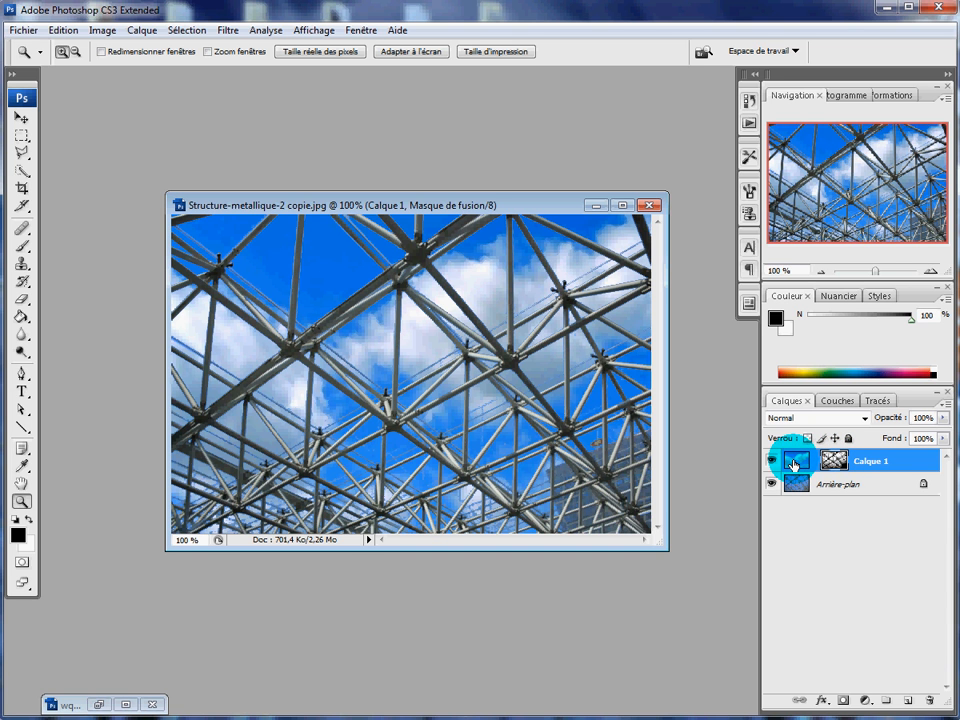
click(795, 461)
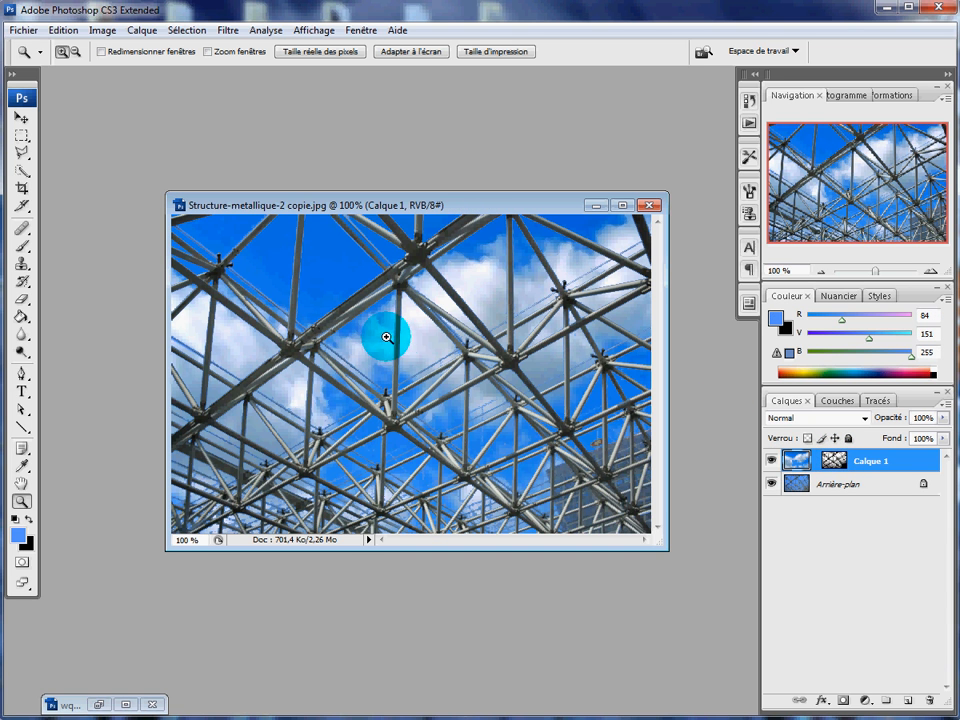
click(21, 117)
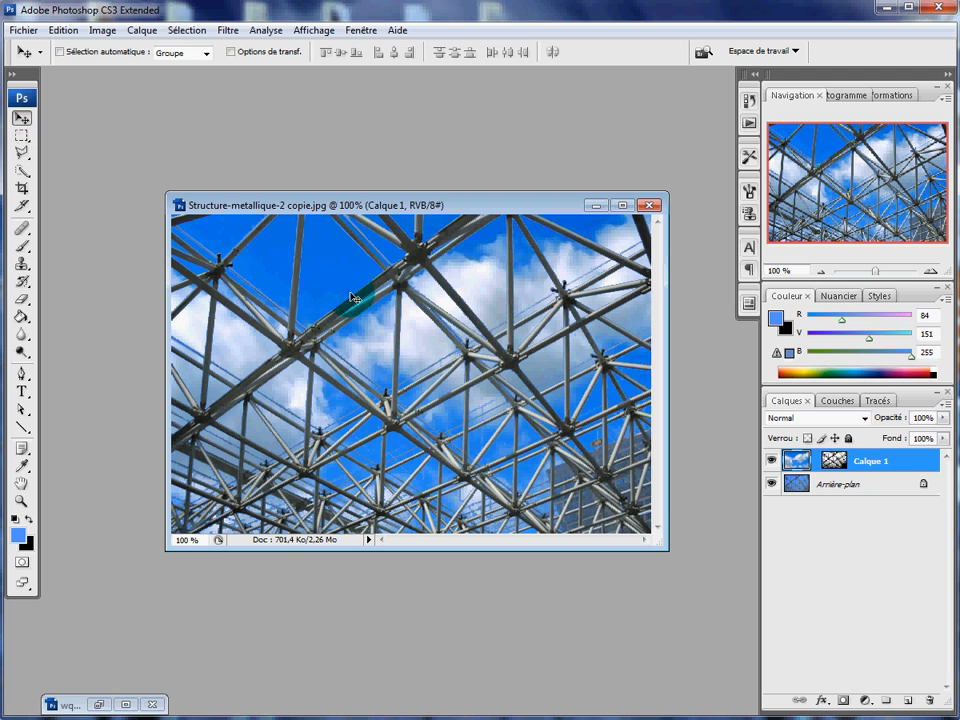
drag(328, 275, 256, 264)
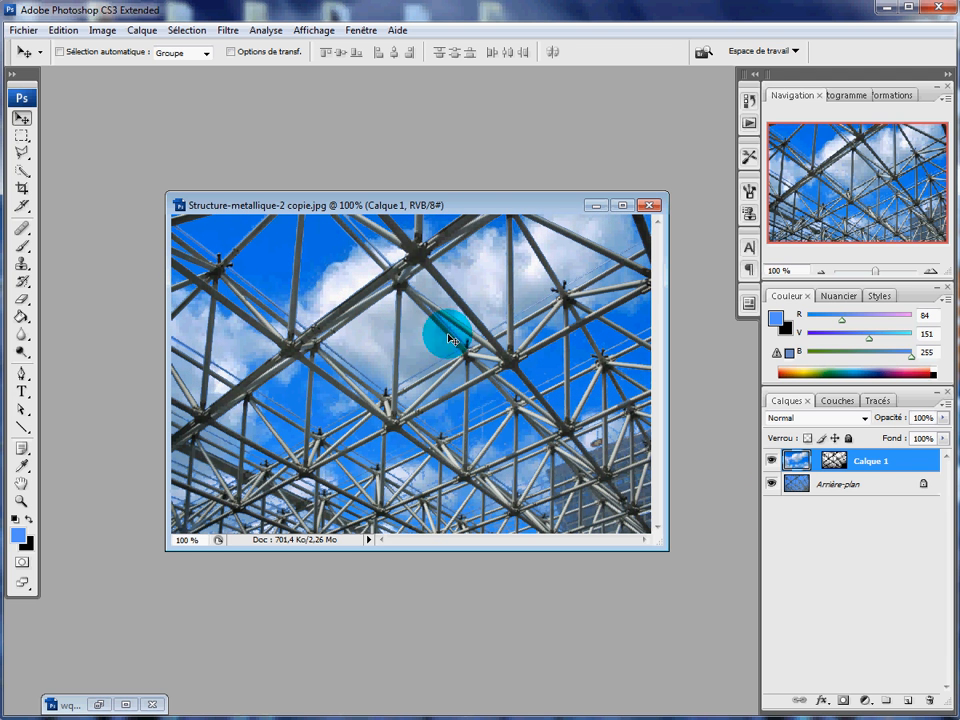
Try moving the clouds together with their mask by linking the two on Calque 1, and undo the move.
click(815, 461)
drag(337, 273, 317, 276)
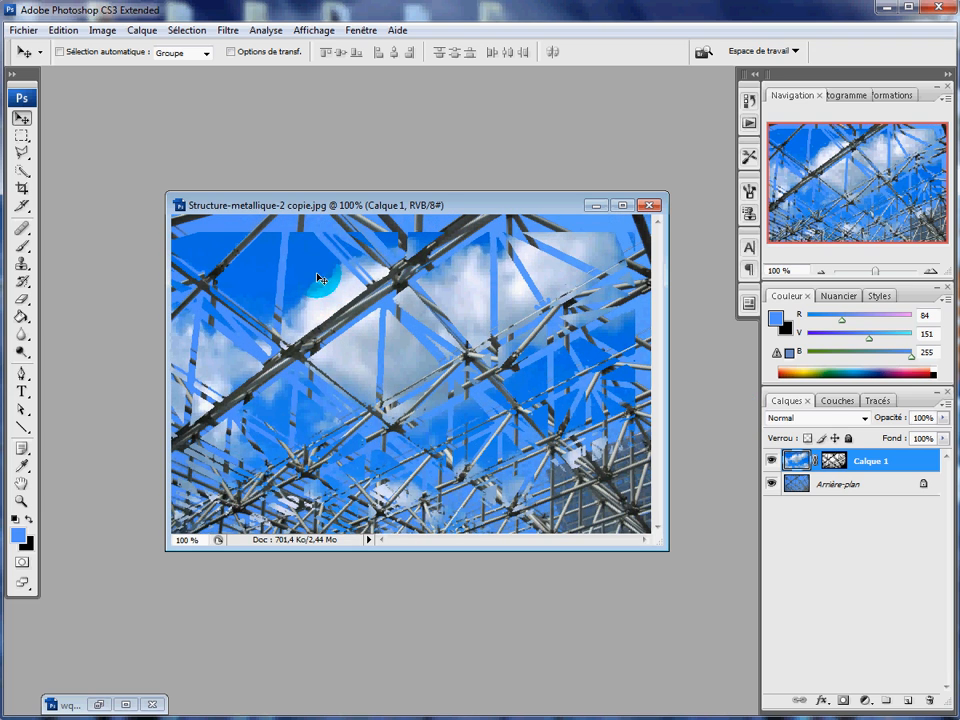
click(63, 30)
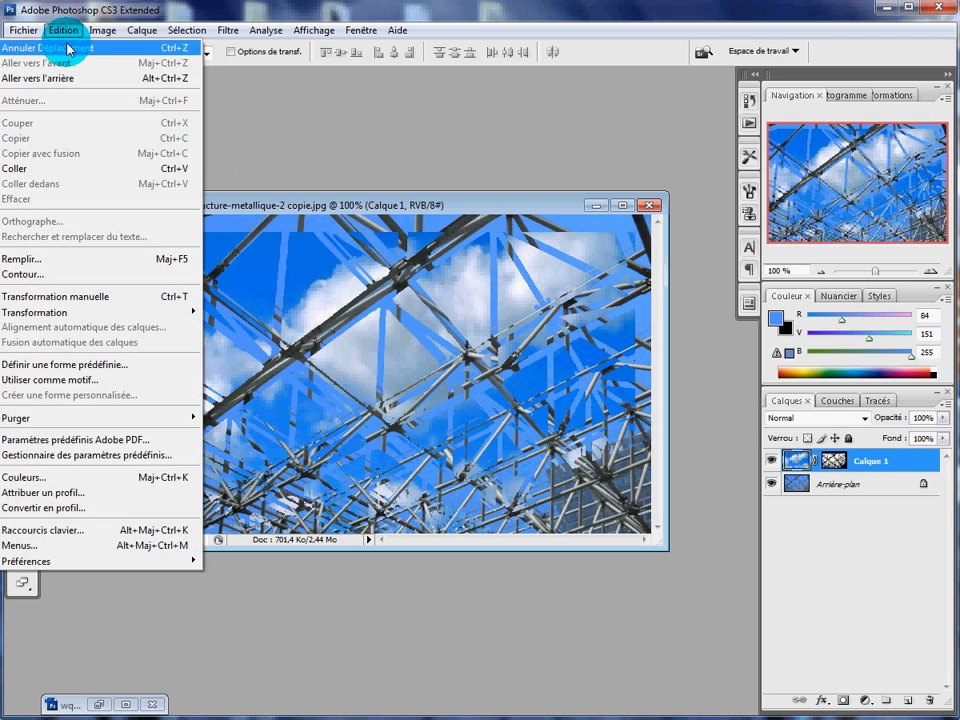
click(72, 45)
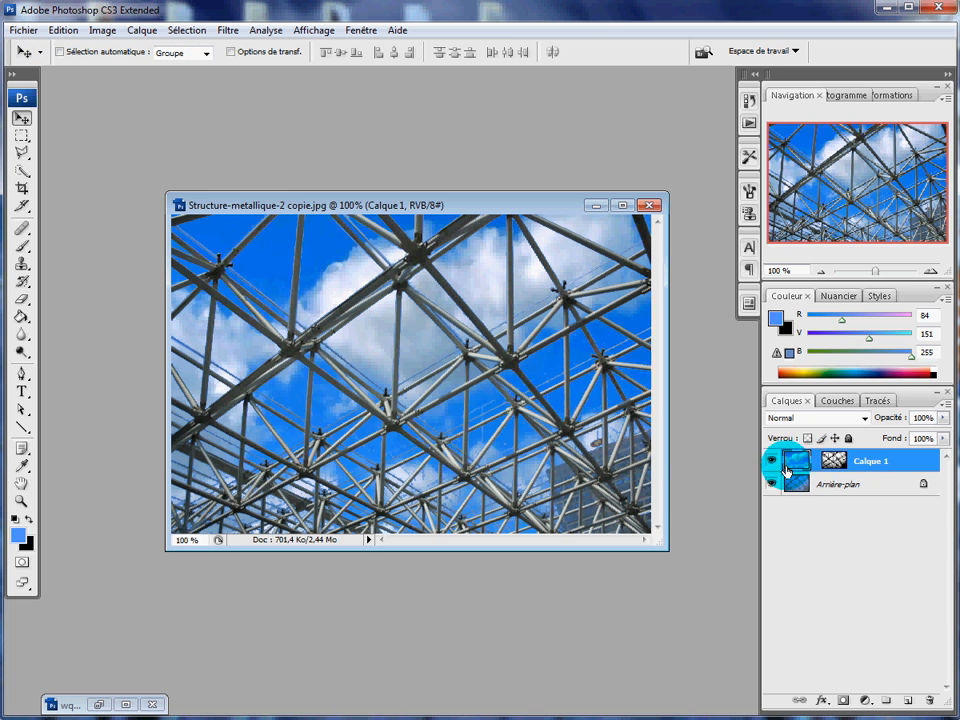
Maximize the photo's window and free-transform the clouds to 77.4% width and 69.6% height so they fit the image frame.
click(622, 205)
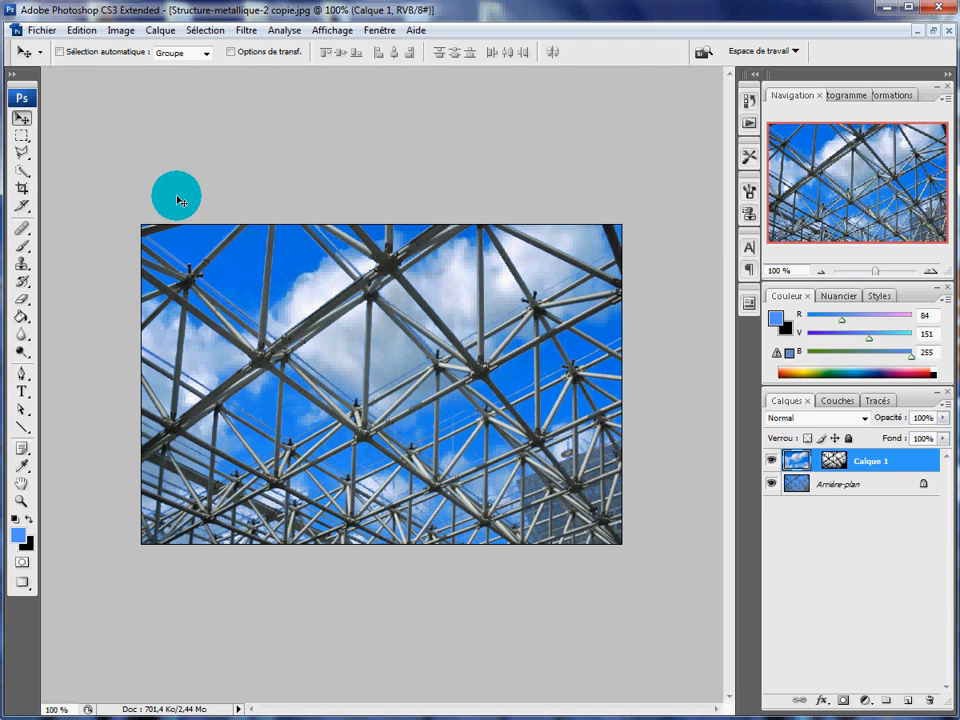
click(79, 30)
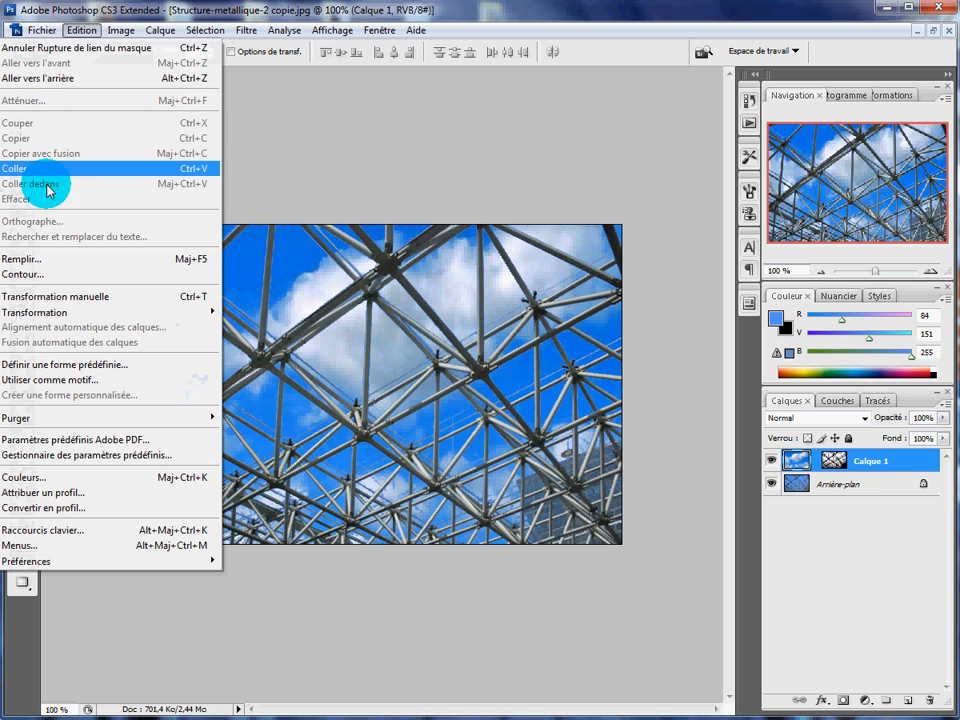
click(64, 296)
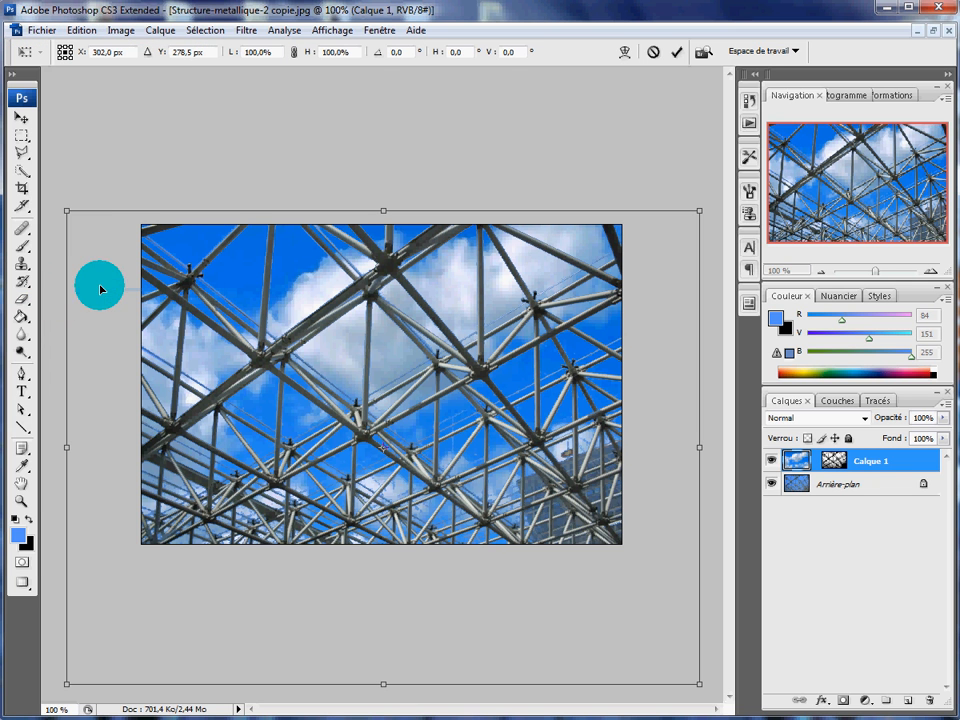
drag(65, 210, 139, 224)
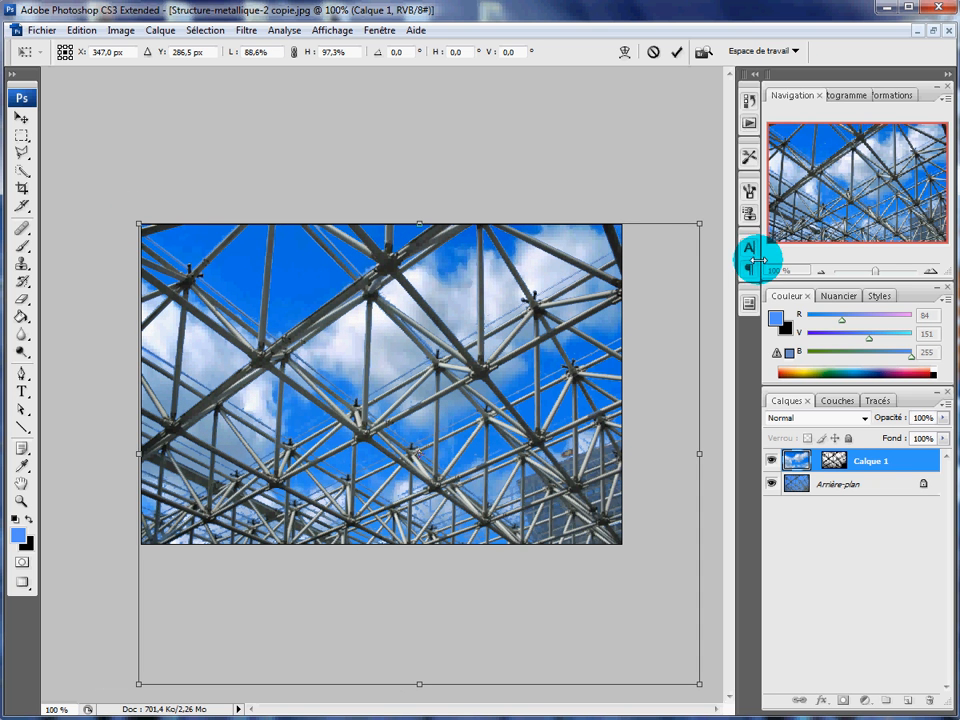
drag(699, 224, 627, 221)
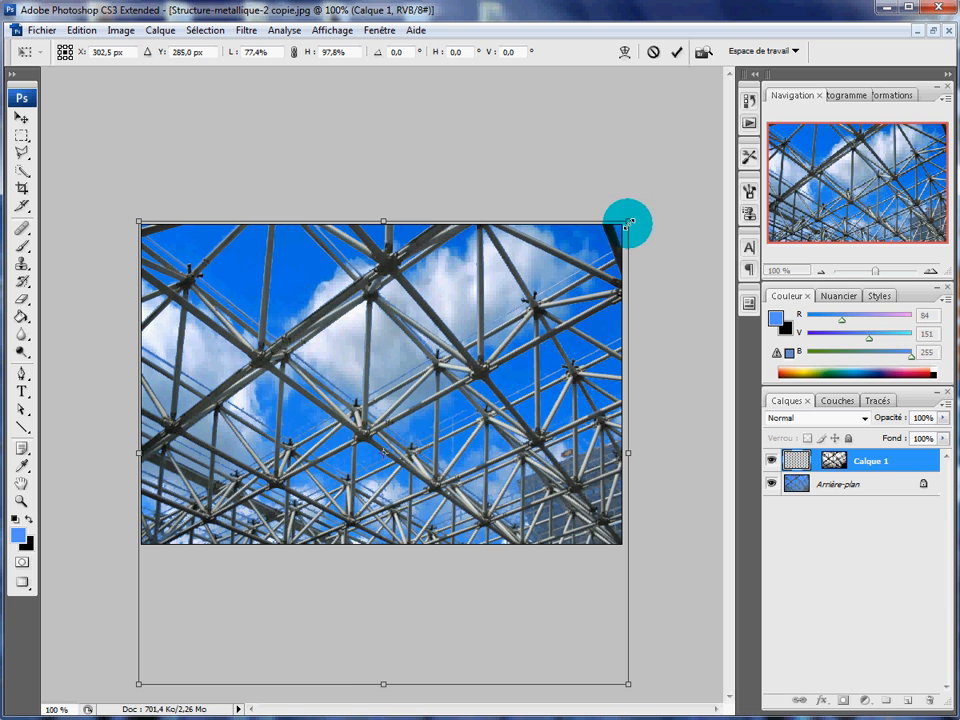
drag(384, 684, 389, 551)
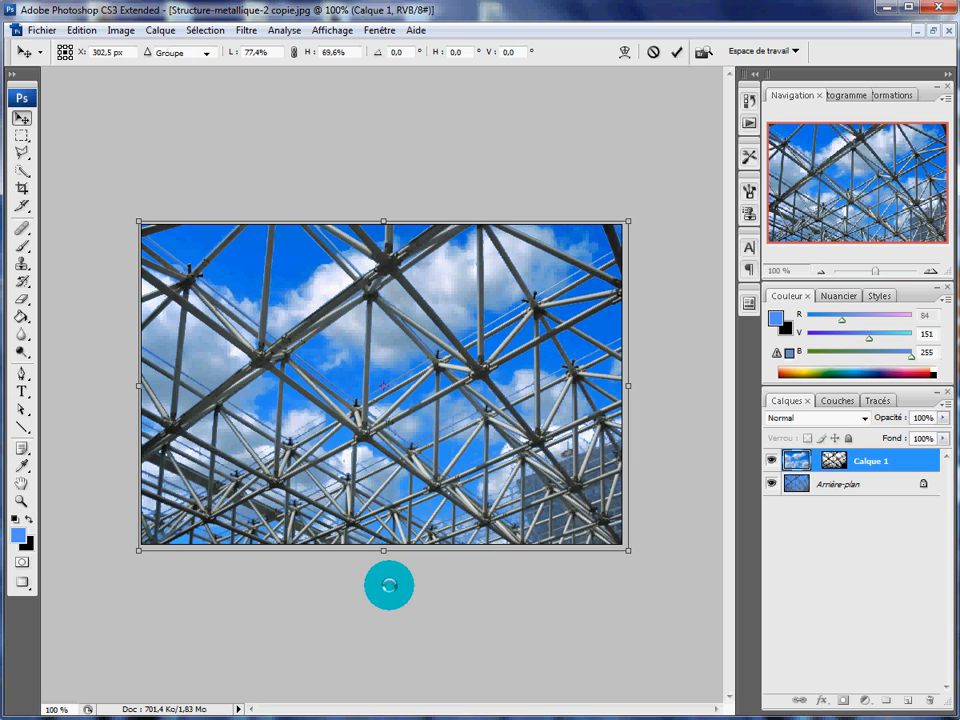
key(Return)
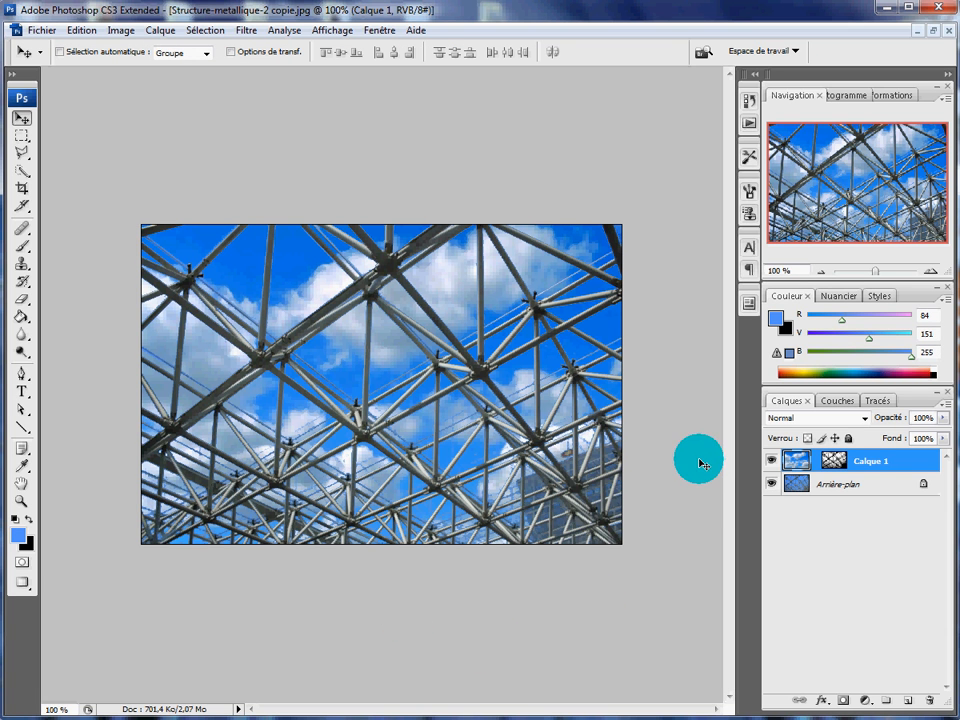